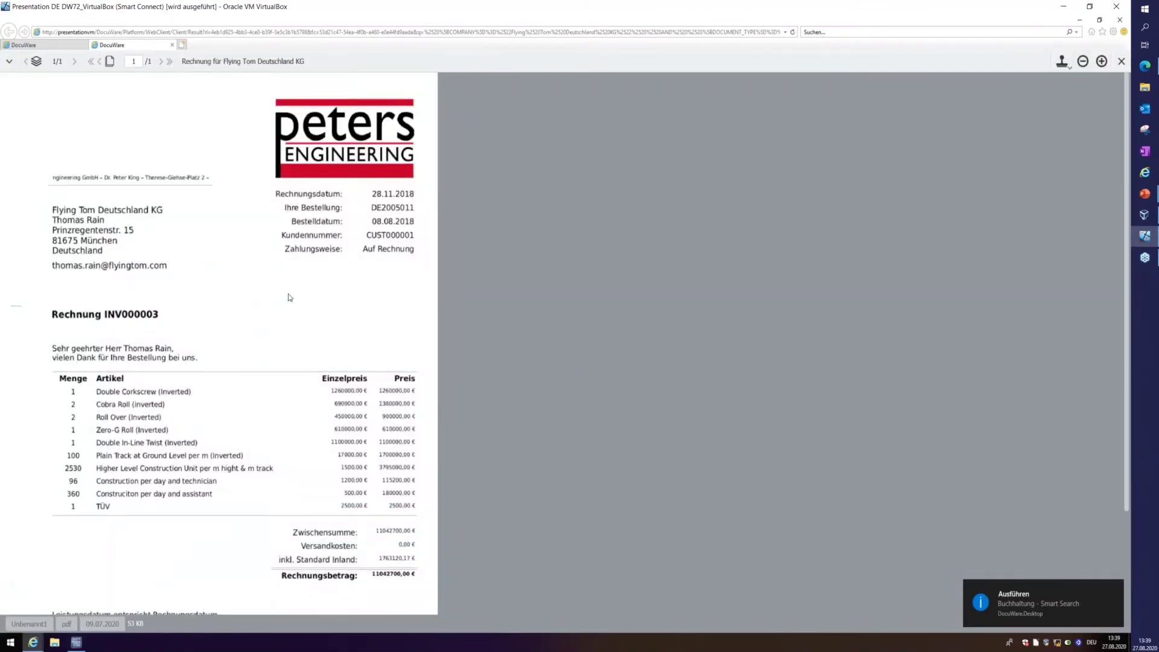
# Compare the opened invoice document with its Fakturama record in a smaller browser window, and close the document view
pyautogui.click(1101, 23)
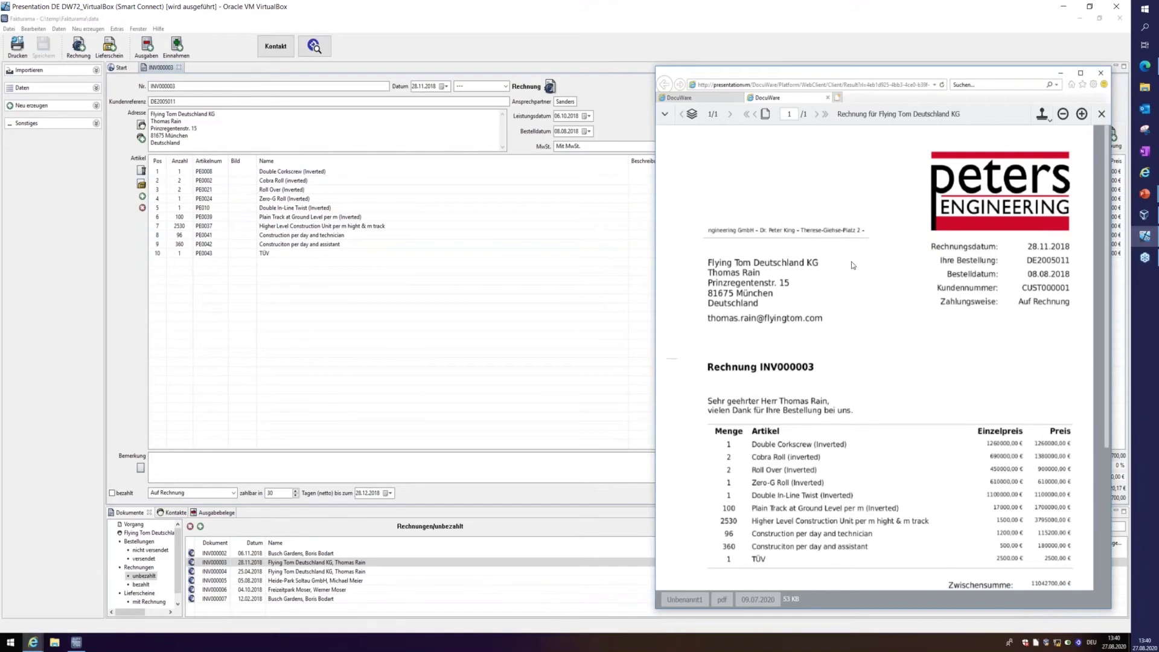
pyautogui.scroll(-1, 858, 257)
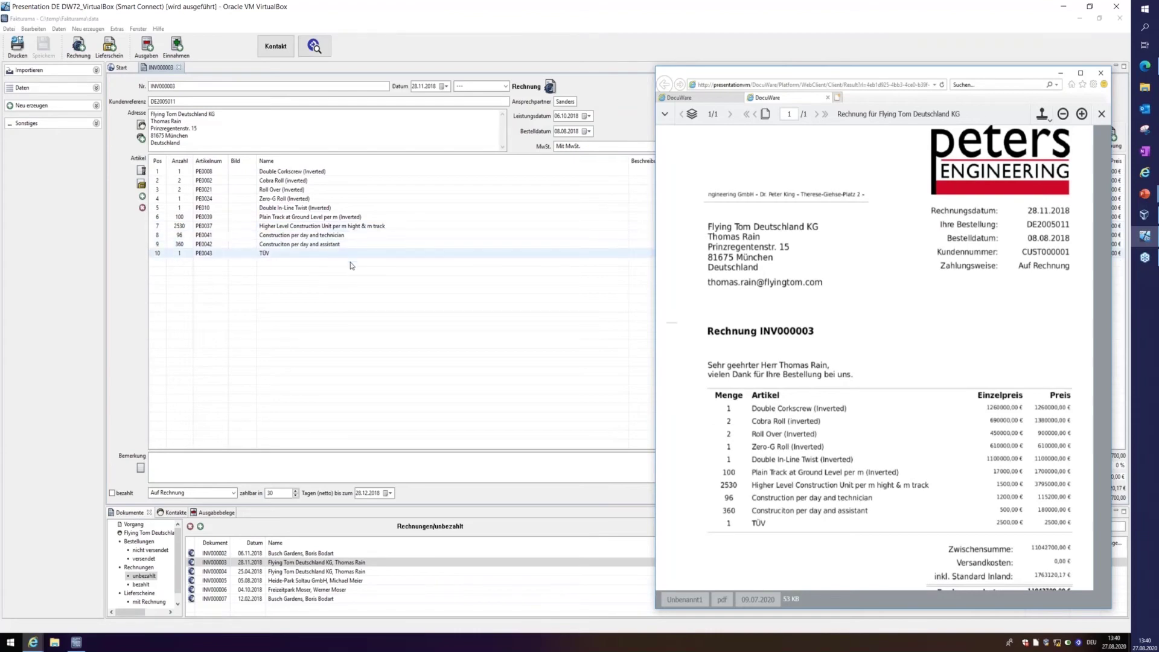
pyautogui.click(828, 97)
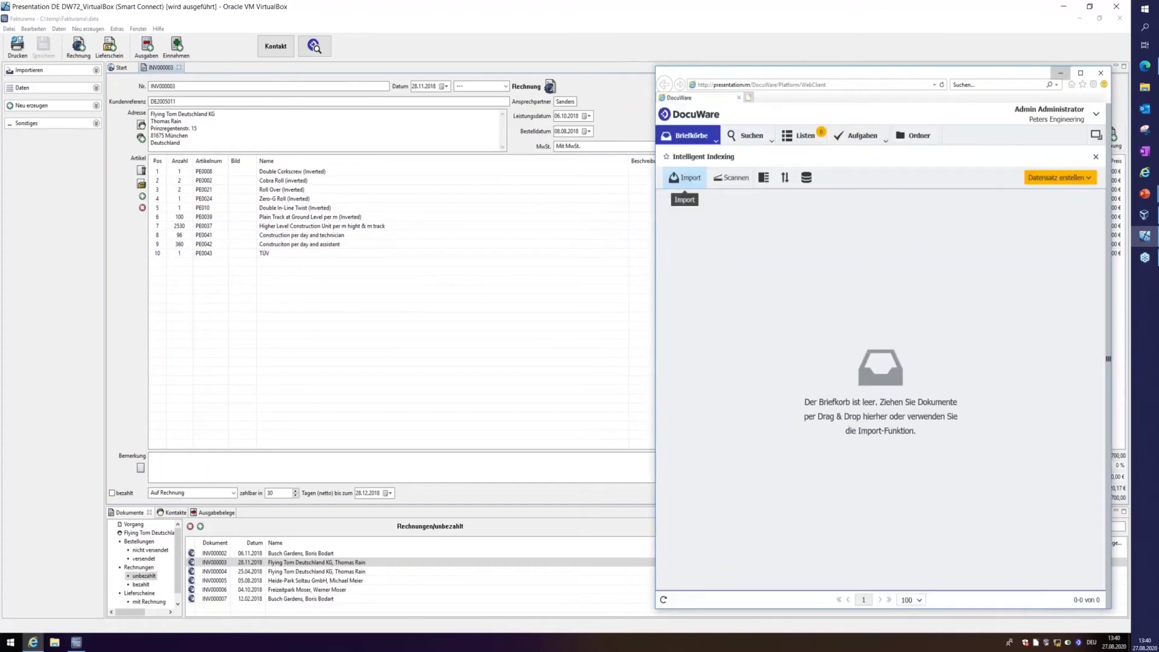
pyautogui.click(1061, 73)
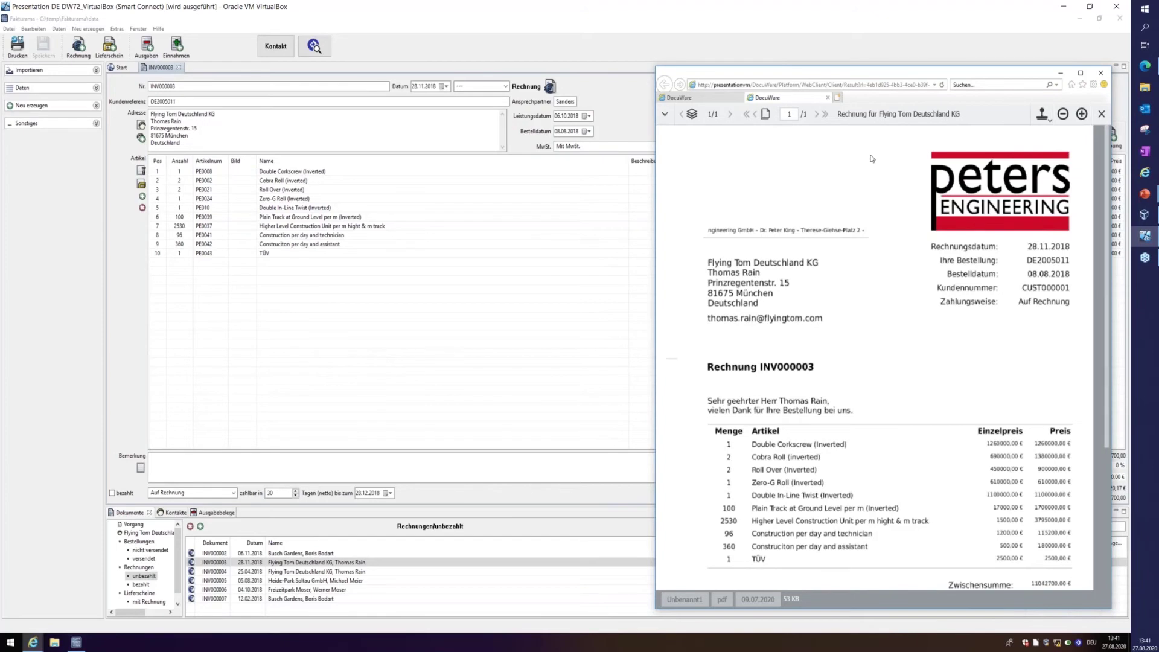
pyautogui.click(828, 97)
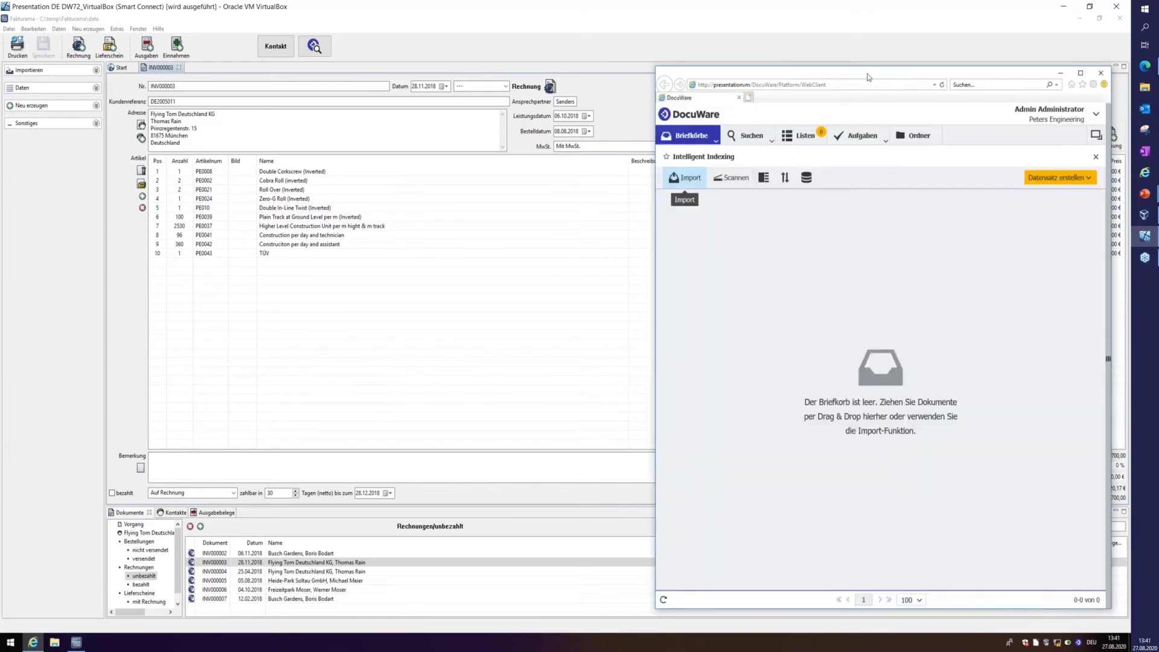
# Maximize the DocuWare web client and open the Smart Connect settings in Konfigurationen
pyautogui.doubleClick(863, 92)
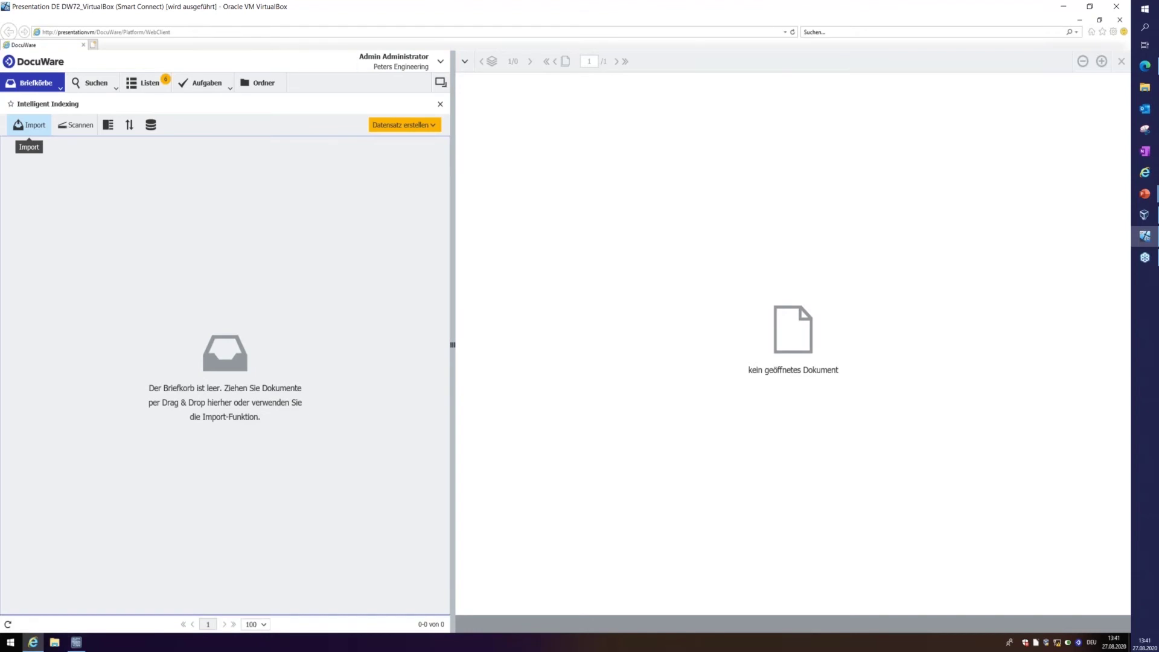
pyautogui.click(441, 61)
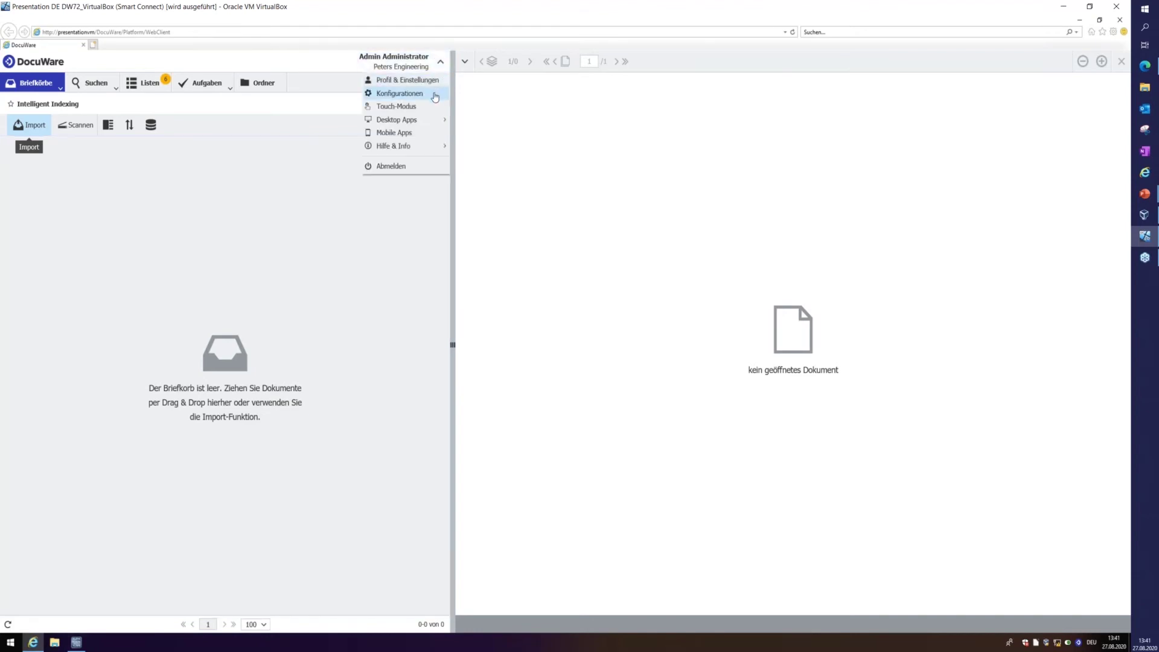
pyautogui.click(435, 98)
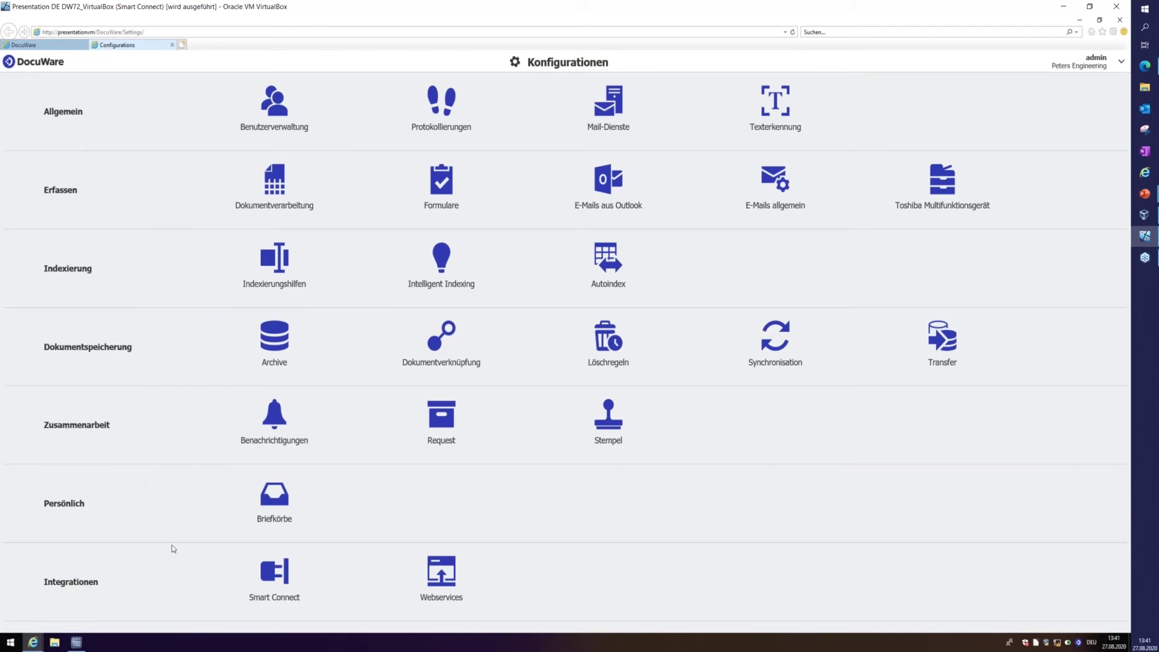
pyautogui.click(258, 598)
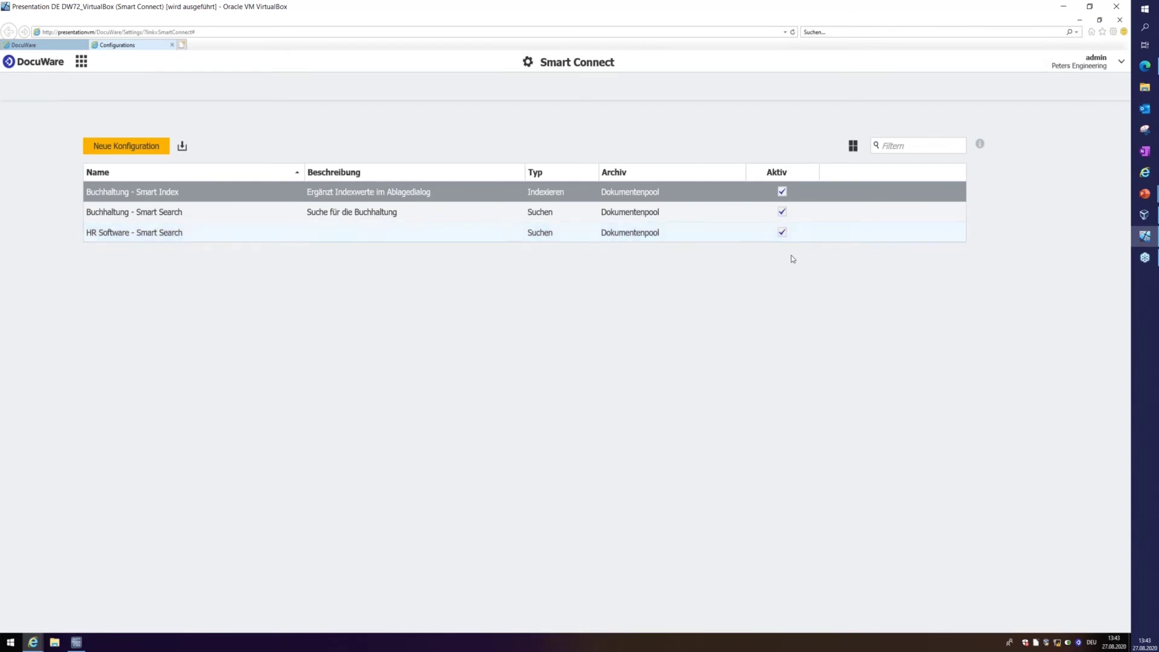
# Deactivate the Buchhaltung - Smart Search configuration, check the invoice window in Fakturama, and reactivate the configuration
pyautogui.click(783, 212)
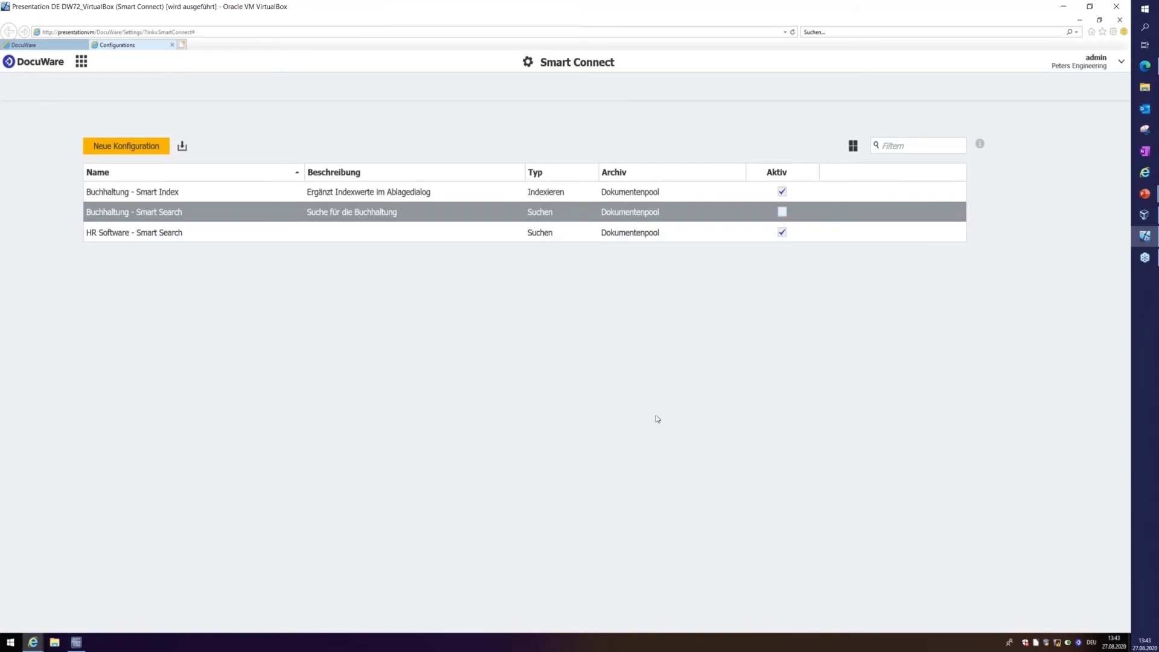
pyautogui.click(77, 644)
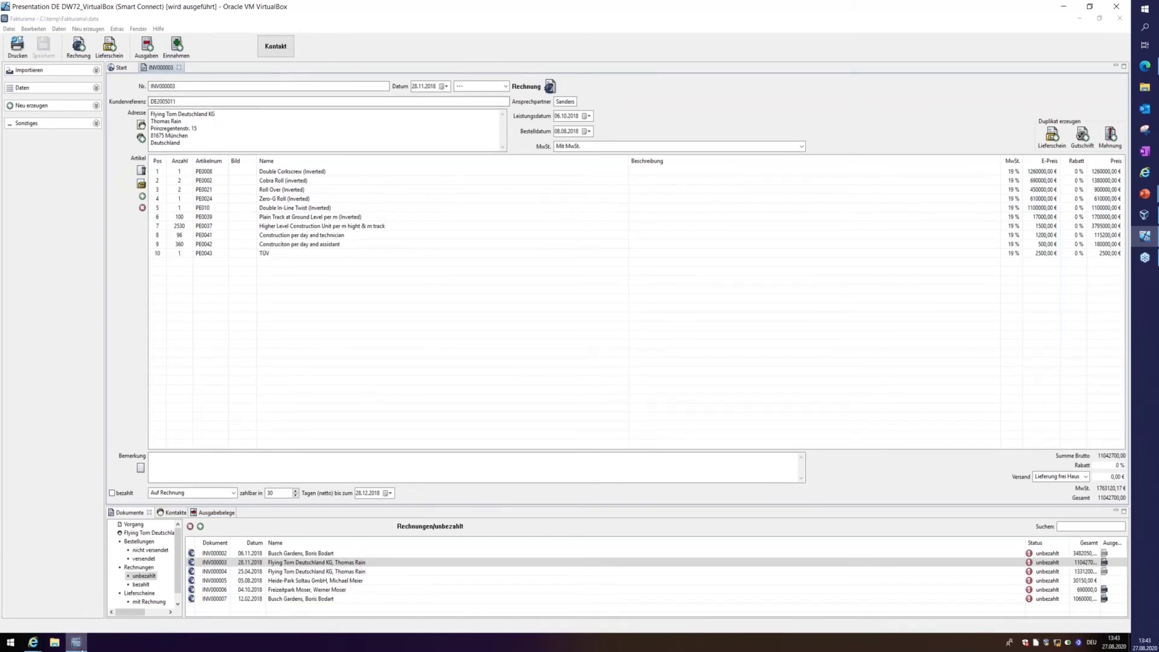
pyautogui.click(77, 643)
pyautogui.click(783, 213)
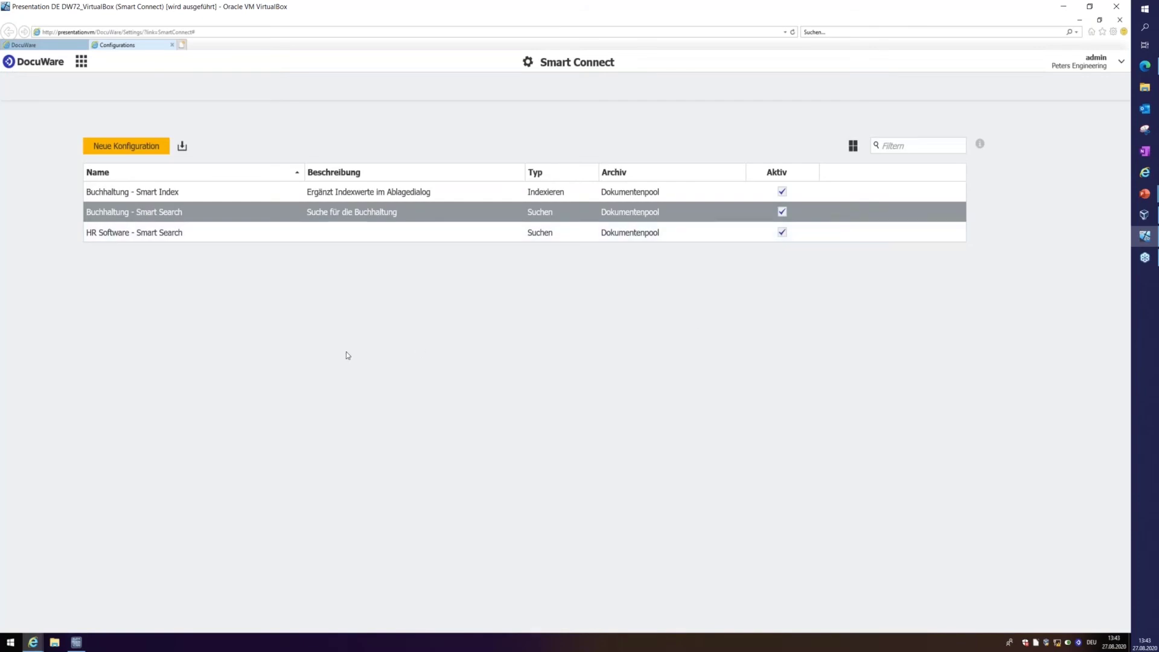
# Open the Buchhaltung - Smart Search configuration, start a new screenshot capture of the Fakturama window, and cancel at the recognition method selection
pyautogui.click(119, 213)
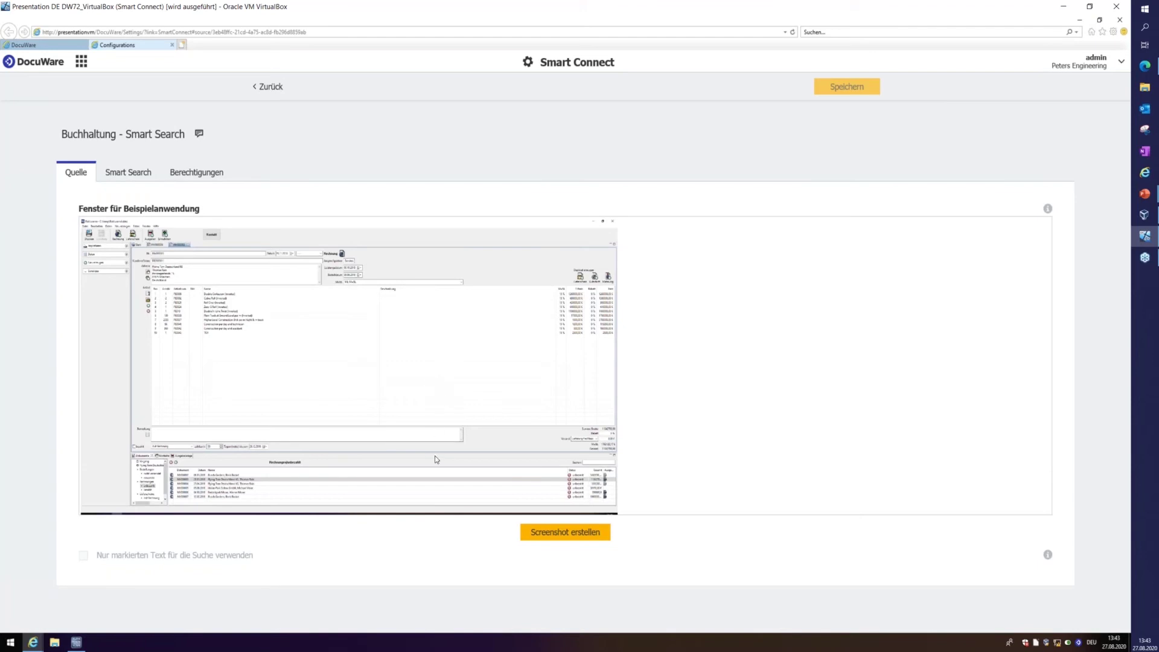
pyautogui.click(567, 535)
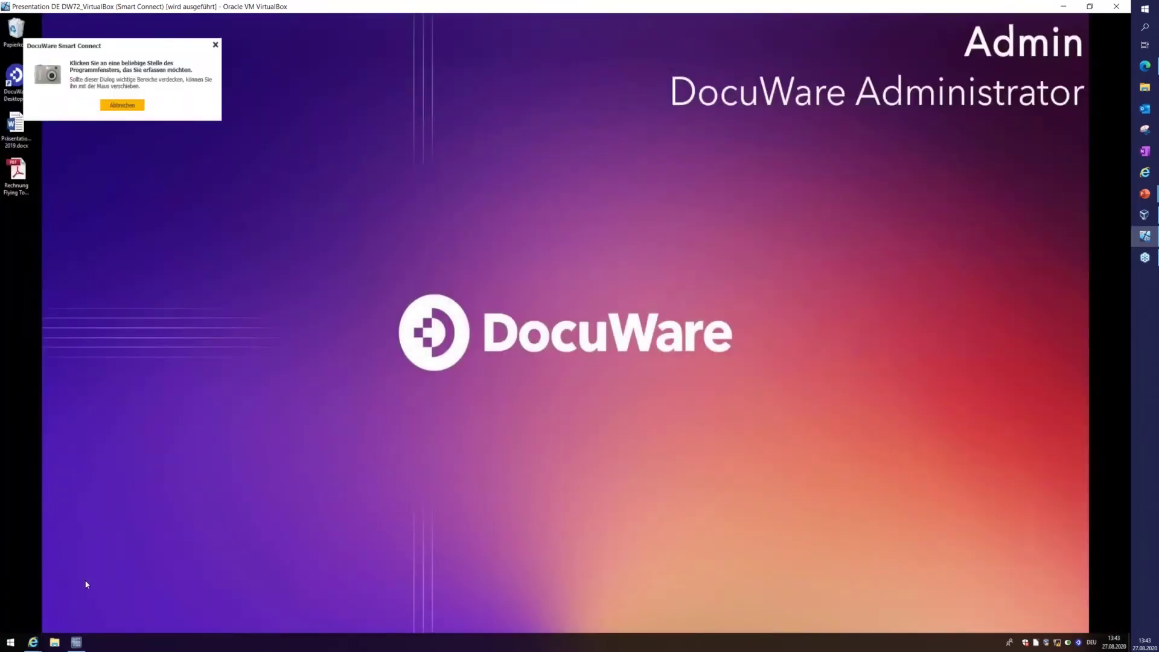
pyautogui.click(76, 642)
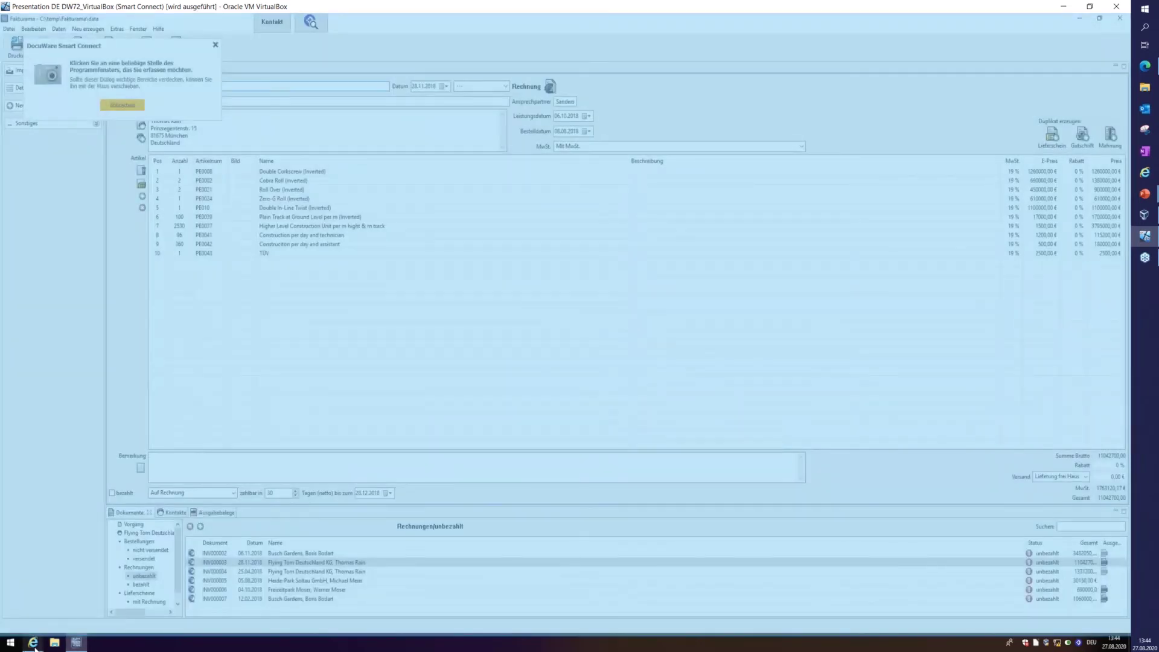
pyautogui.click(505, 466)
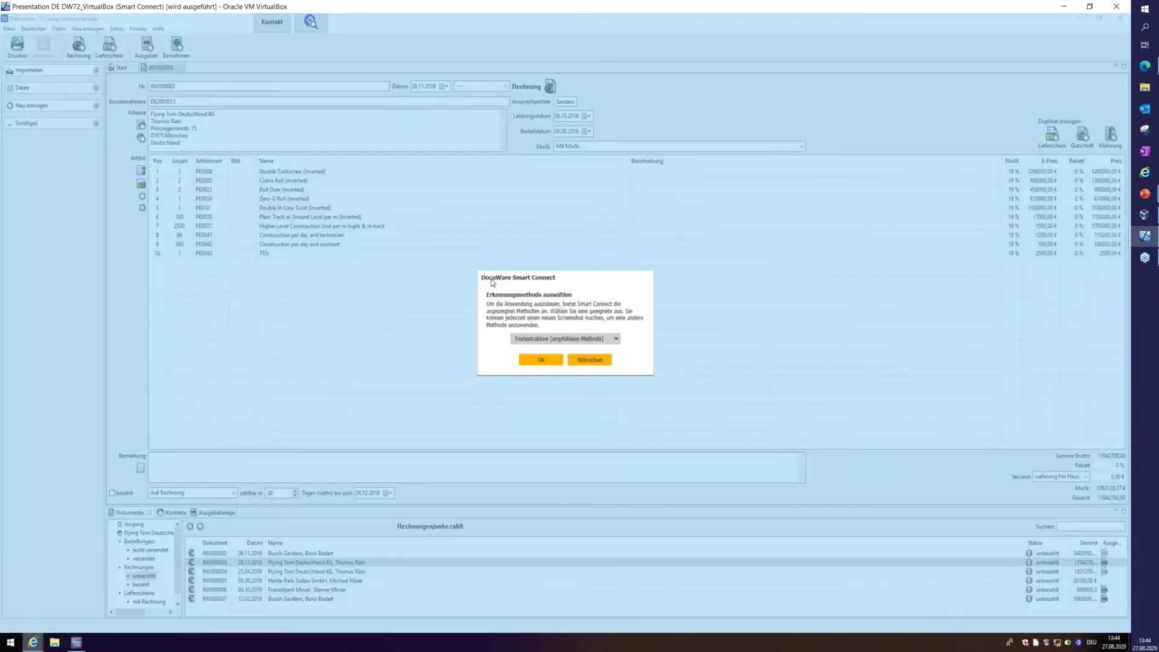
pyautogui.click(590, 361)
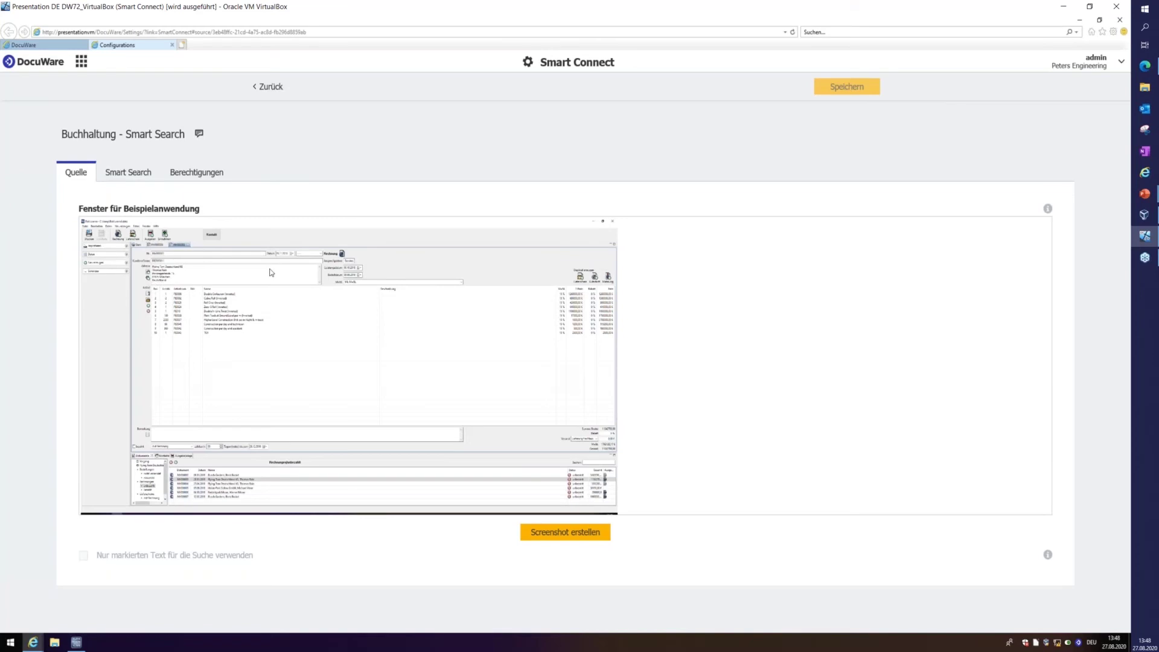
# Examine the Identifizieren settings under Smart Search, including the match options for the application title
pyautogui.click(128, 175)
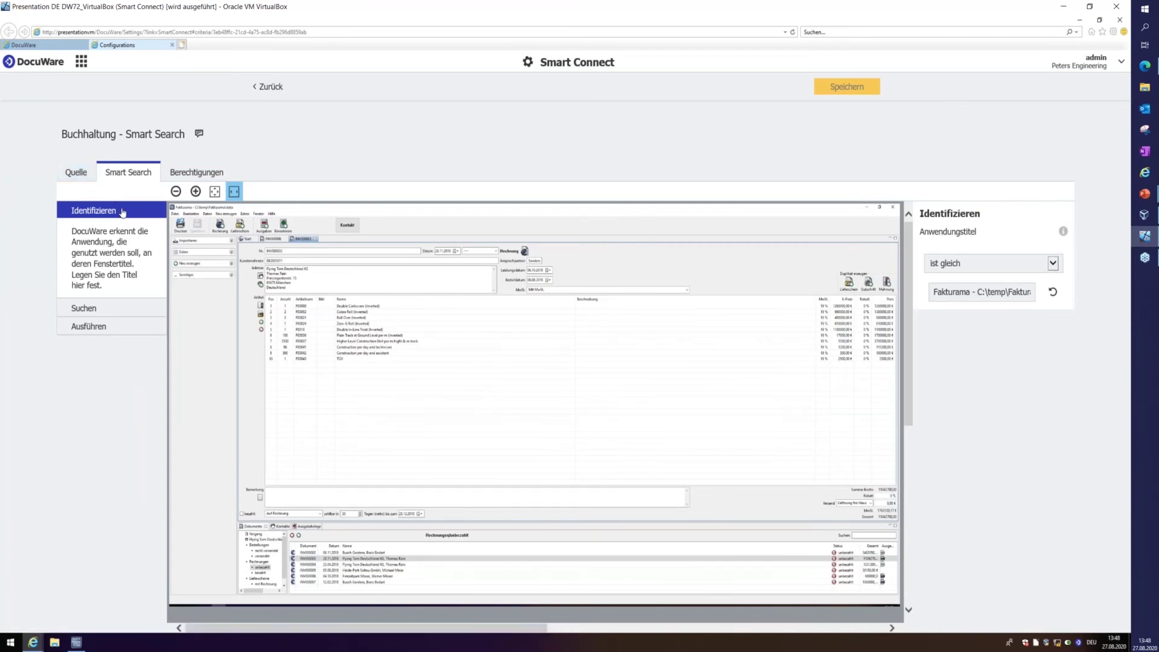
pyautogui.click(196, 192)
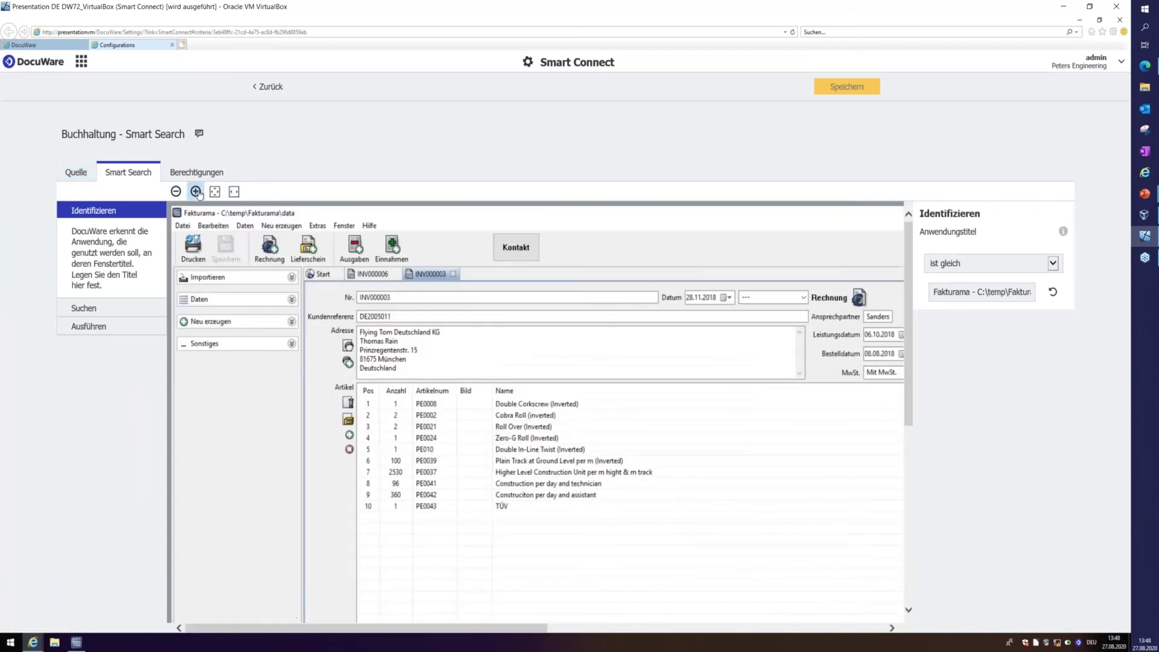
pyautogui.click(195, 192)
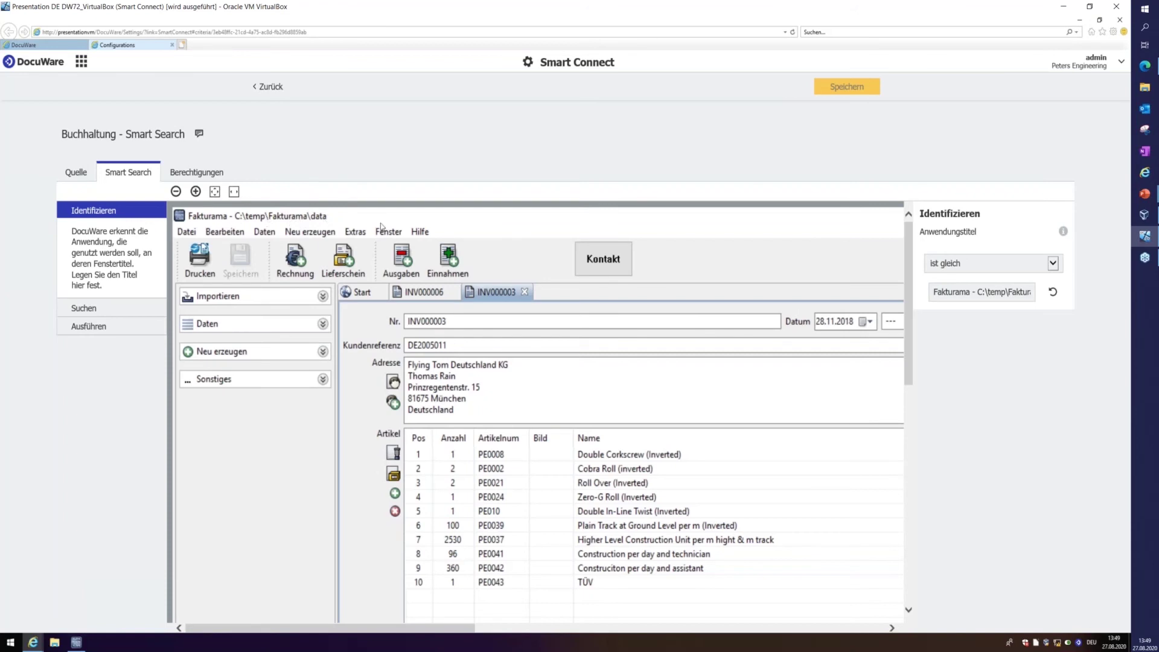
pyautogui.click(1053, 265)
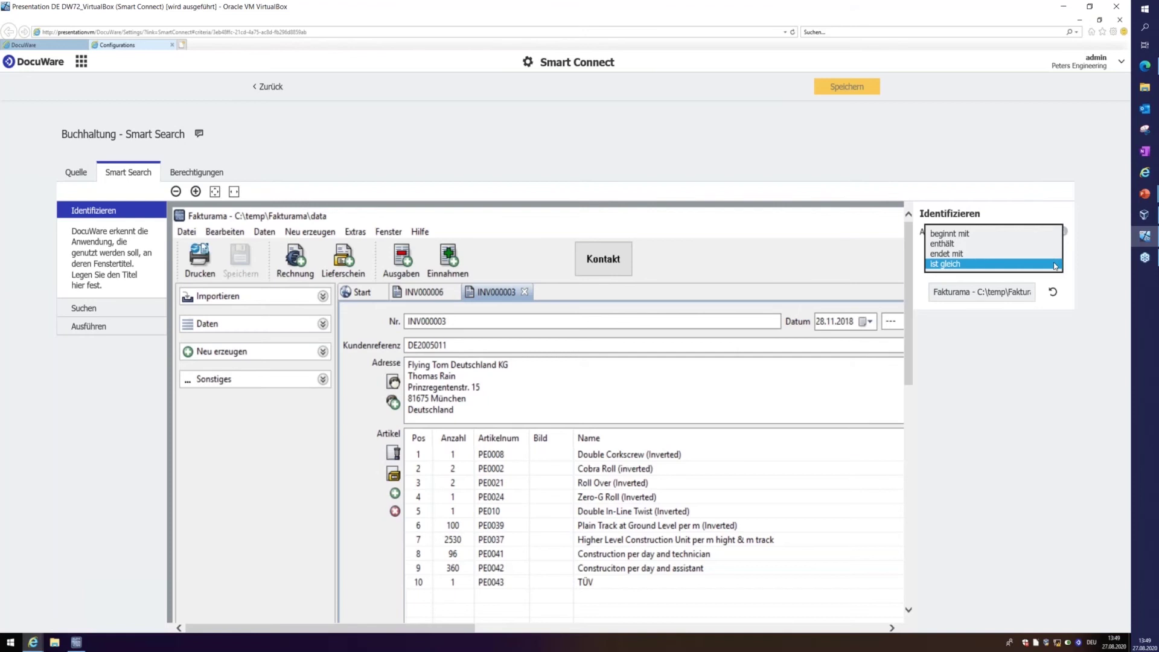
pyautogui.click(1073, 287)
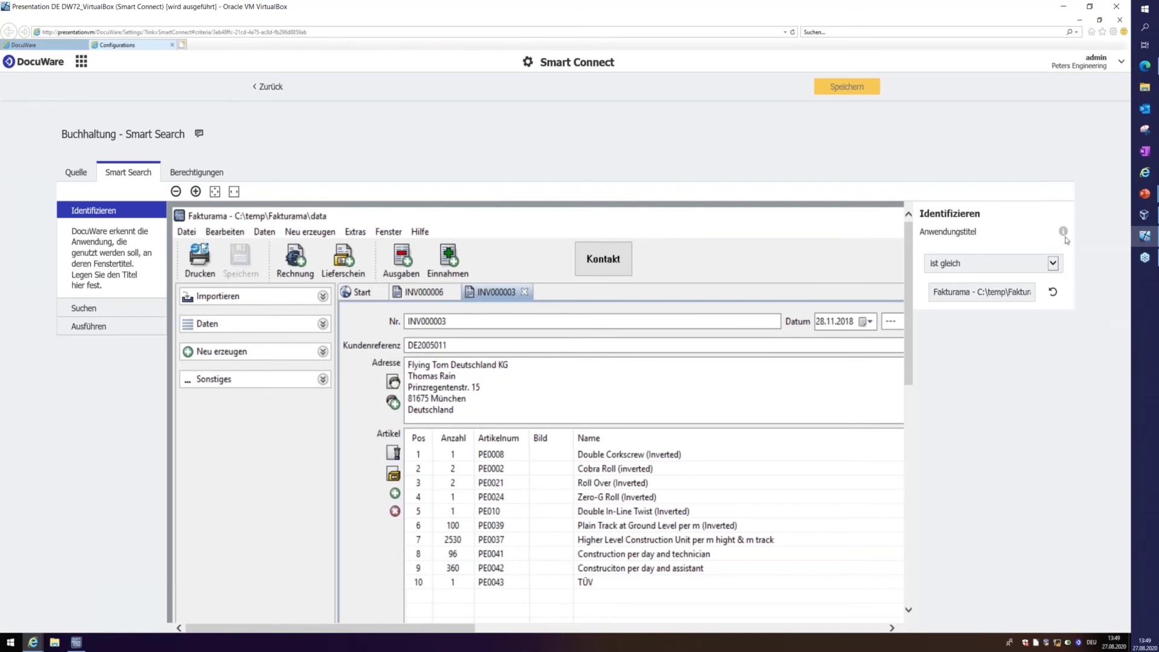
pyautogui.moveTo(1064, 234)
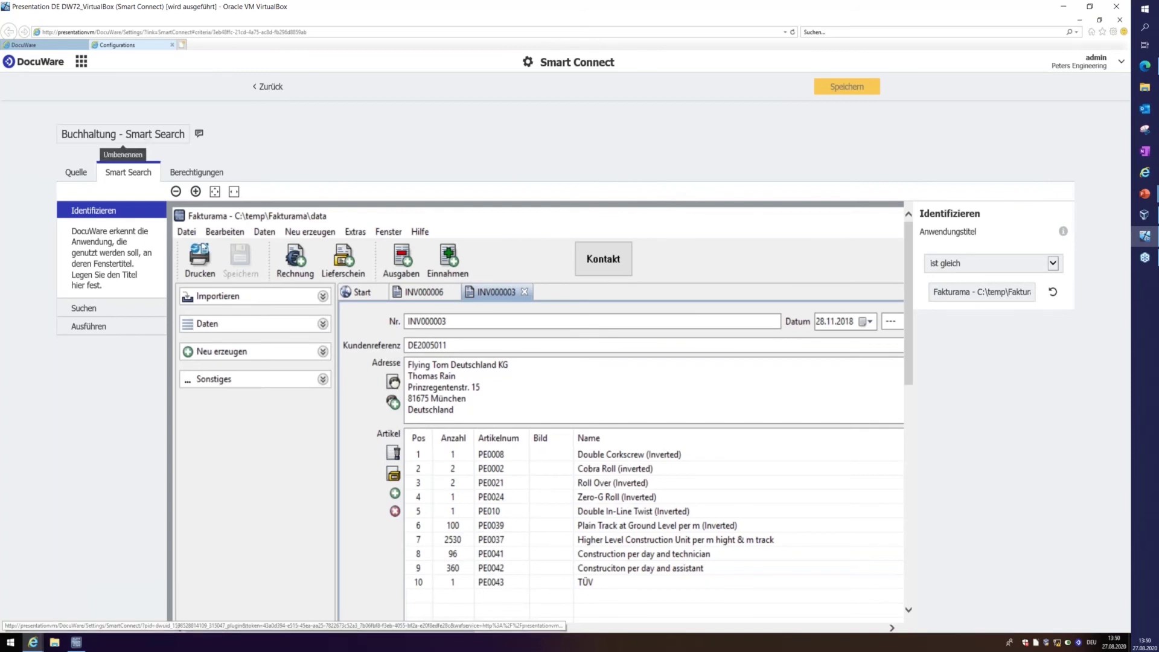
# Open the Suchen settings and review the available search dialogs for the Dokumentenpool archive
pyautogui.click(109, 306)
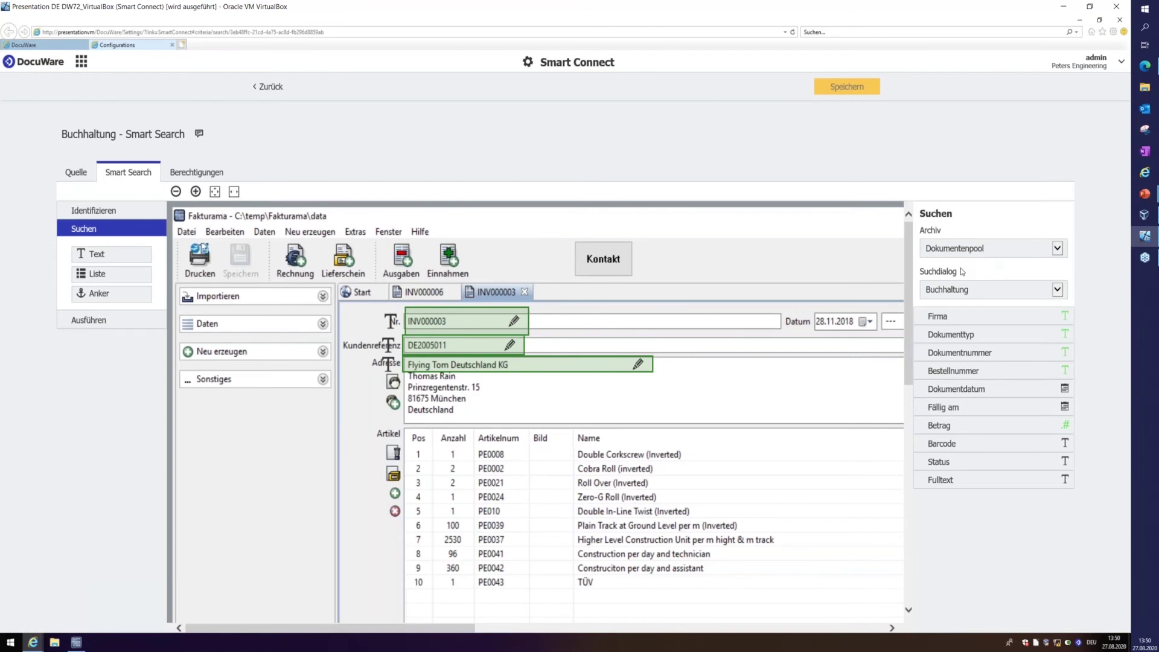
pyautogui.click(999, 289)
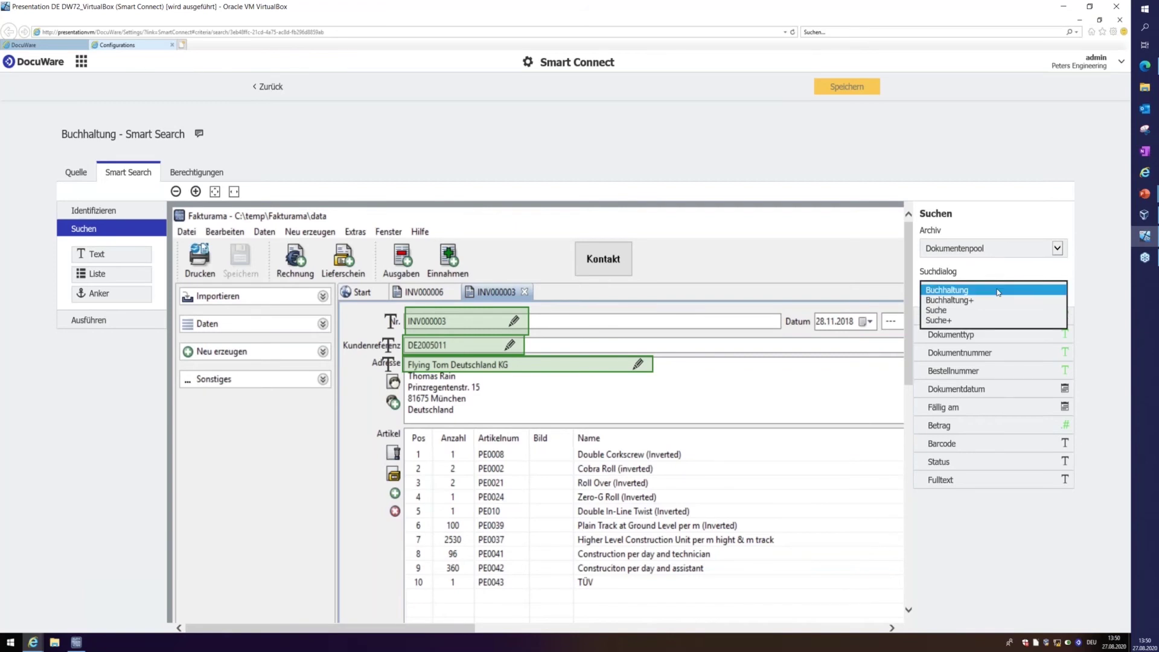
pyautogui.click(988, 273)
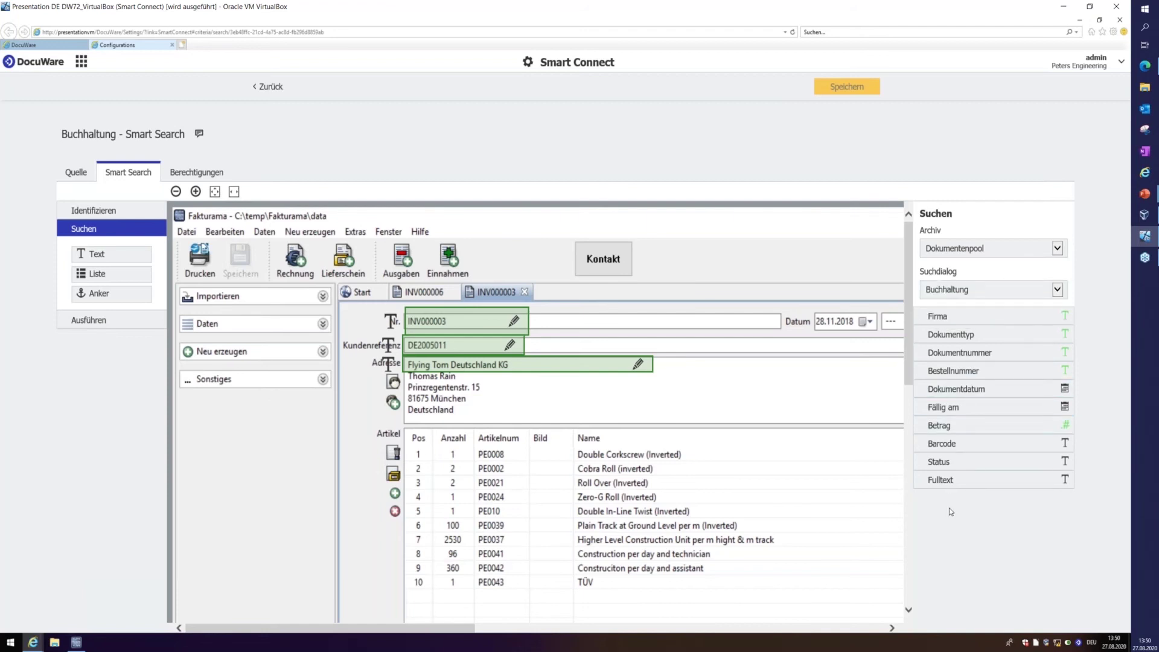
# Delete the readout area over the company name in the address box, along with its link to the Firma field
pyautogui.click(176, 192)
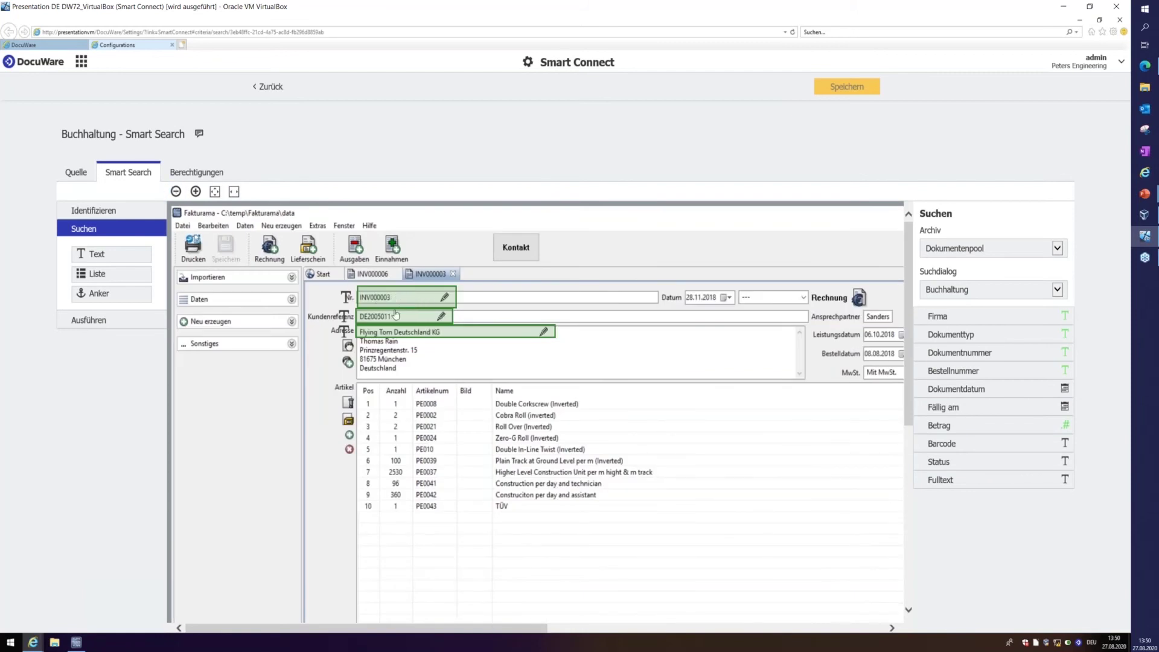
pyautogui.click(473, 334)
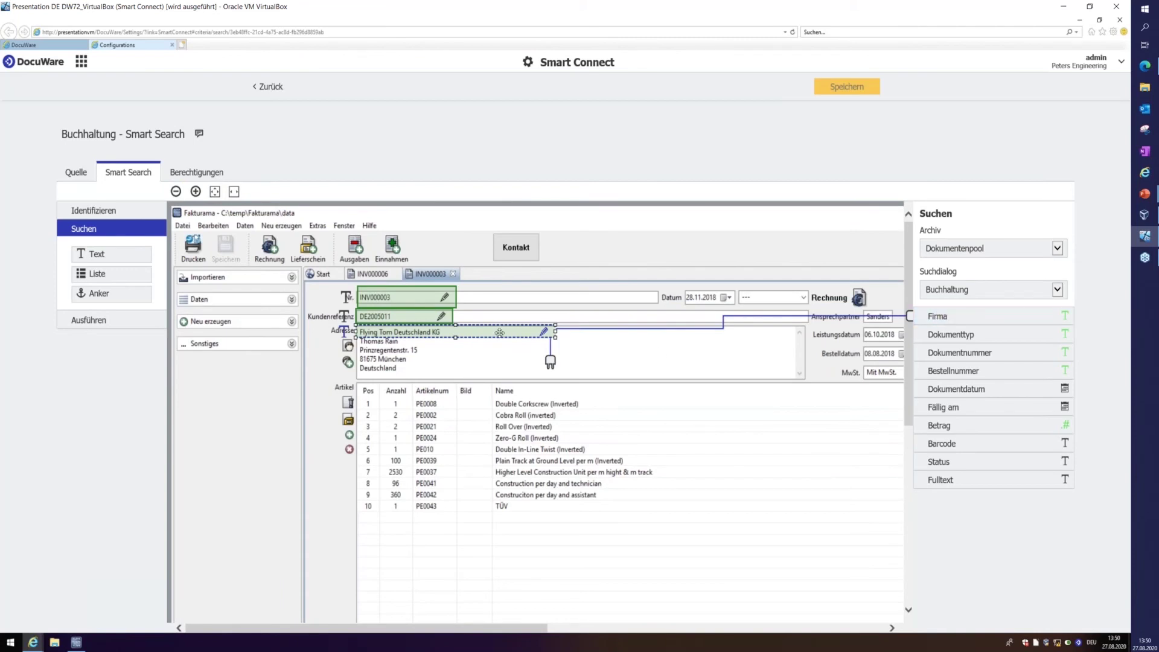
pyautogui.press('Delete')
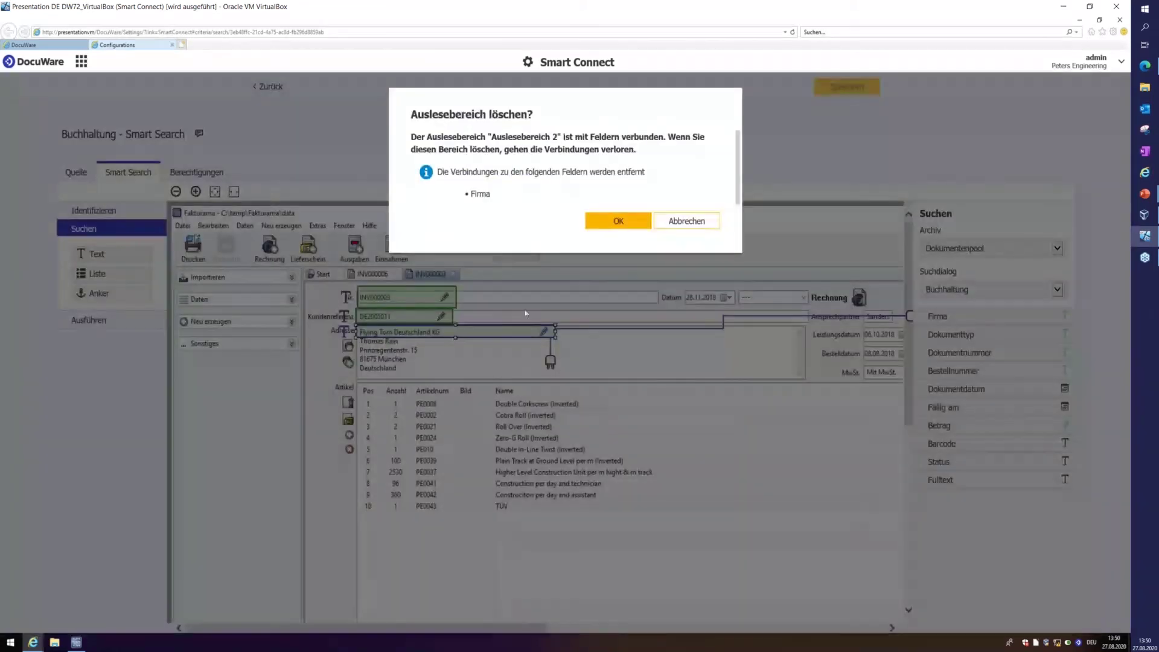
pyautogui.click(614, 220)
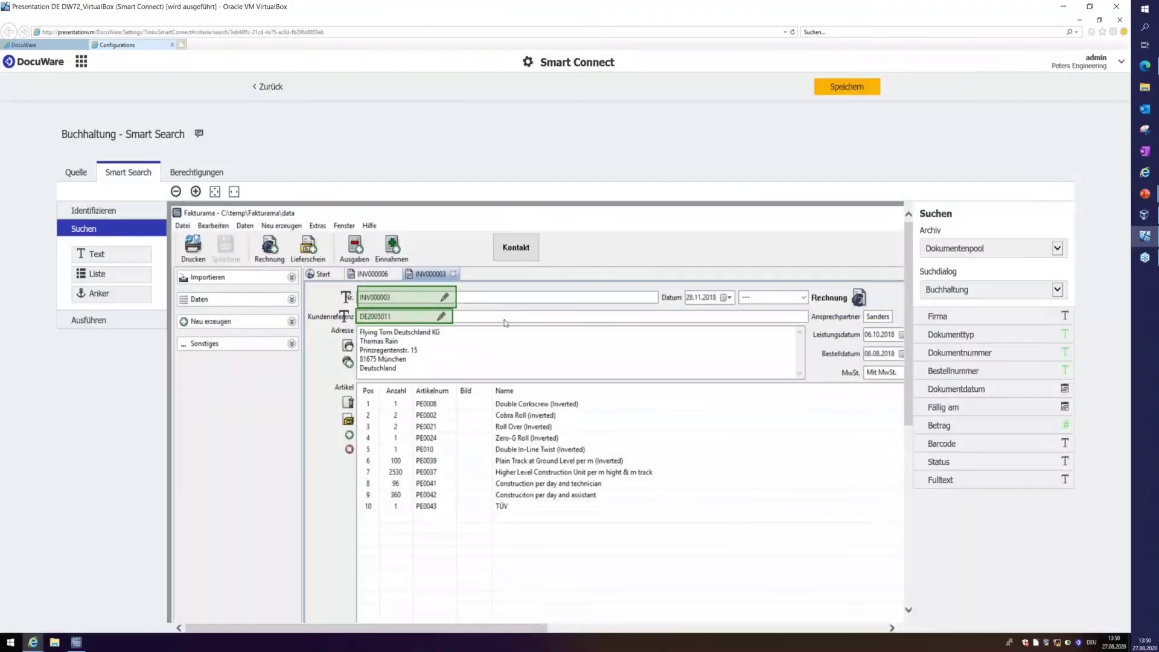
# Draw a new text area over the company name, connect it to the Firma field, and toggle its "Feld kann leer sein" option
pyautogui.click(101, 258)
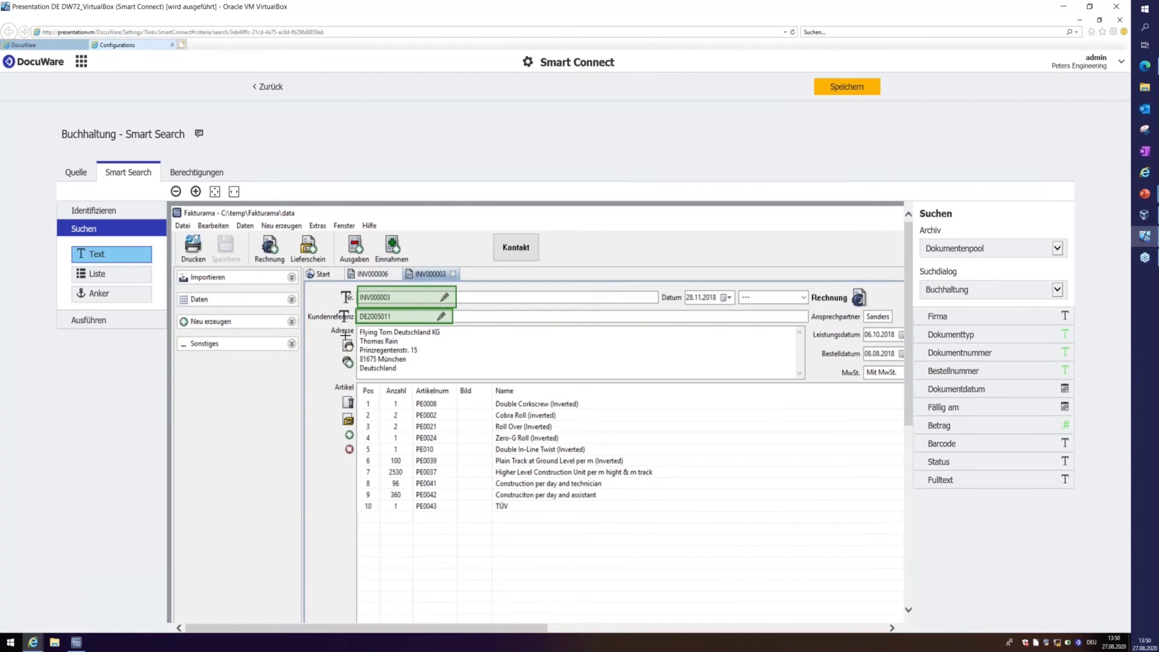
pyautogui.moveTo(359, 329); pyautogui.dragTo(527, 339)
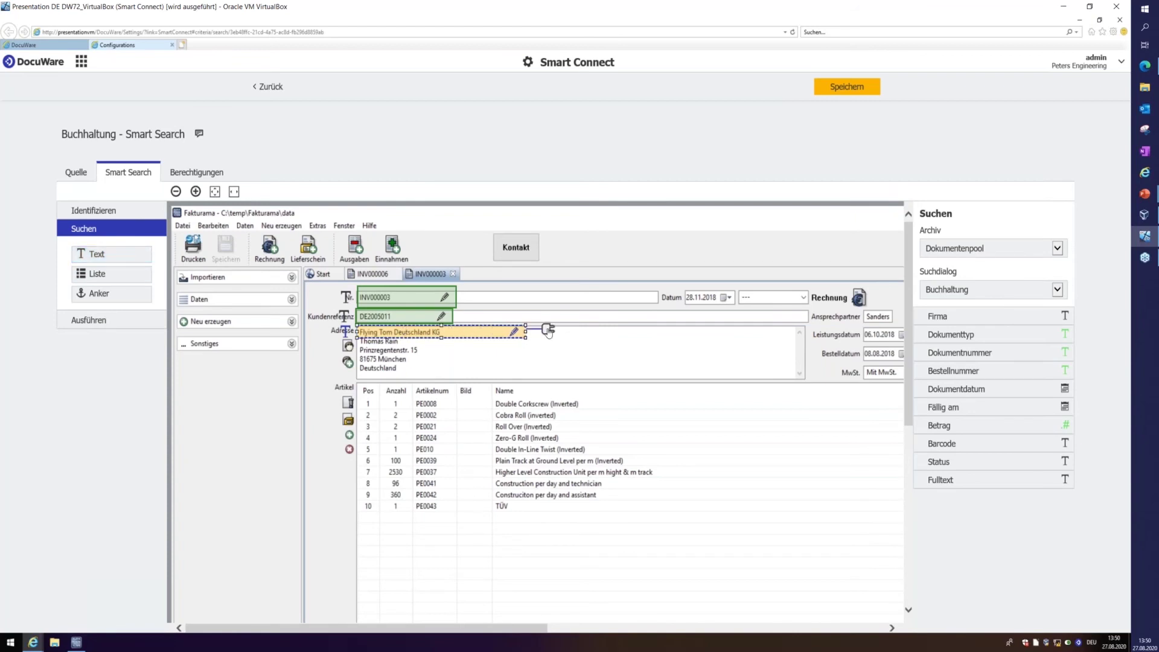
pyautogui.moveTo(548, 331); pyautogui.dragTo(968, 321)
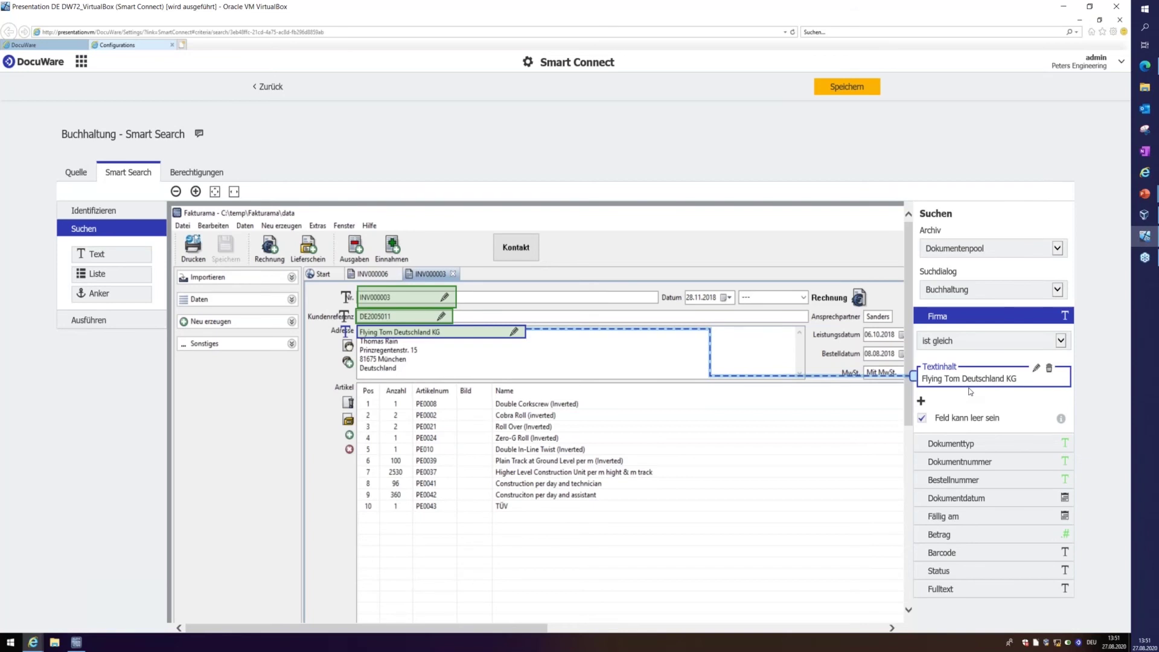
pyautogui.click(921, 420)
pyautogui.click(971, 317)
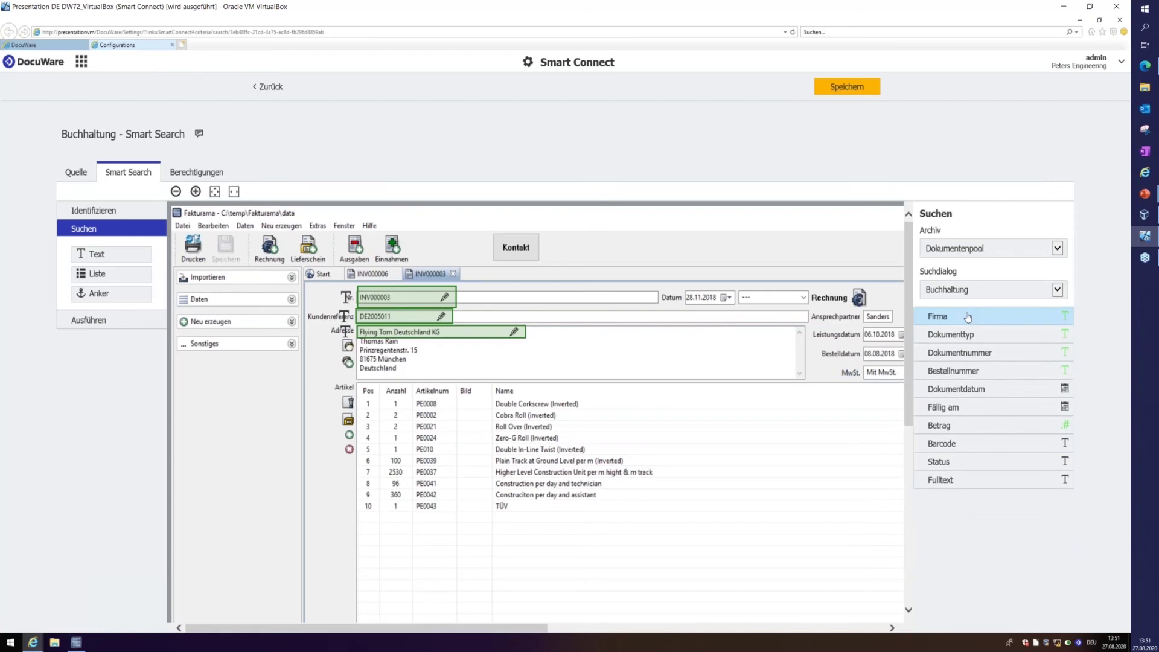
# Review the fixed search condition assigned to the Dokumenttyp field
pyautogui.click(985, 340)
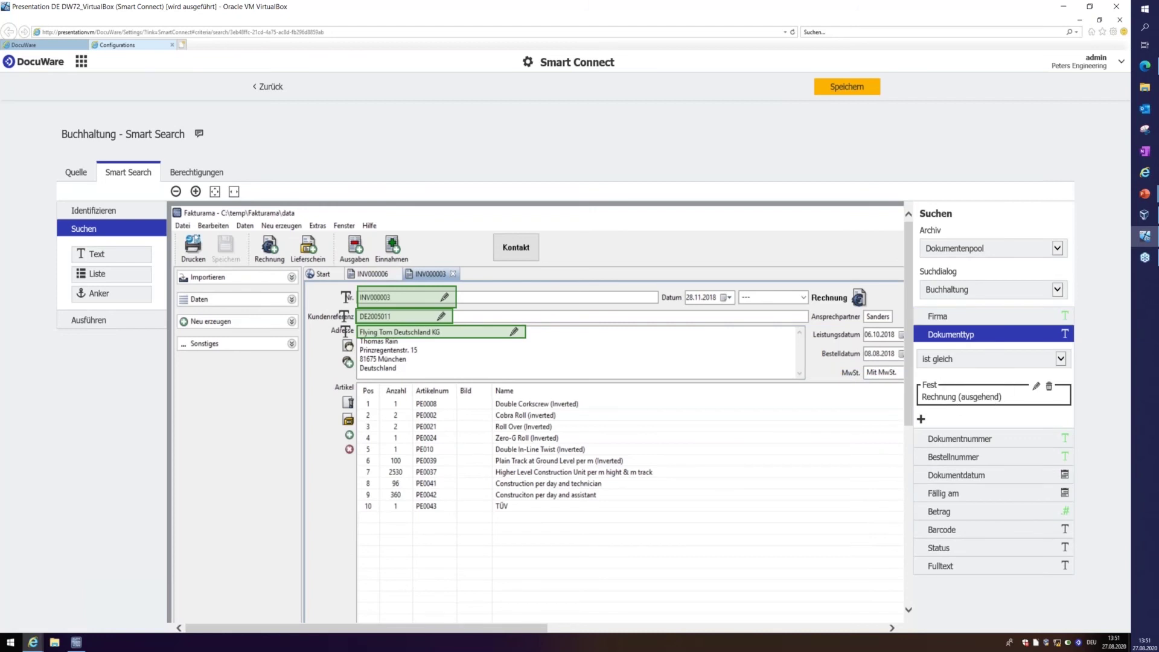
pyautogui.click(990, 335)
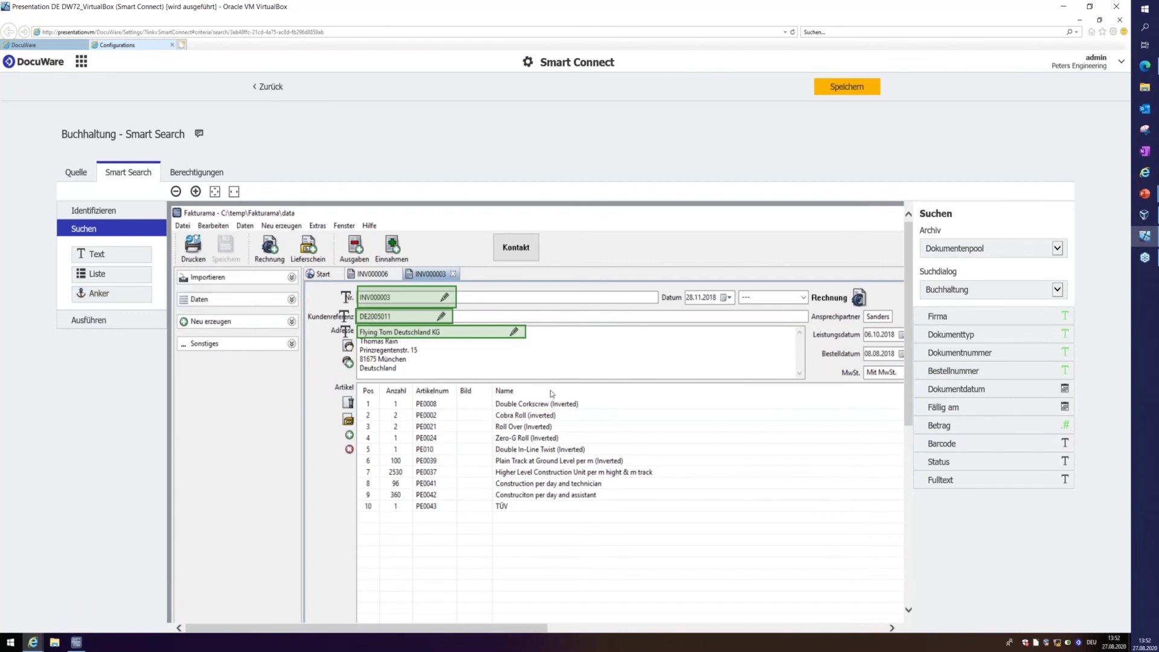
# Draw an anchor over the Gesamt label next to the readout area of the invoice's total amount
pyautogui.moveTo(526, 630); pyautogui.dragTo(857, 630)
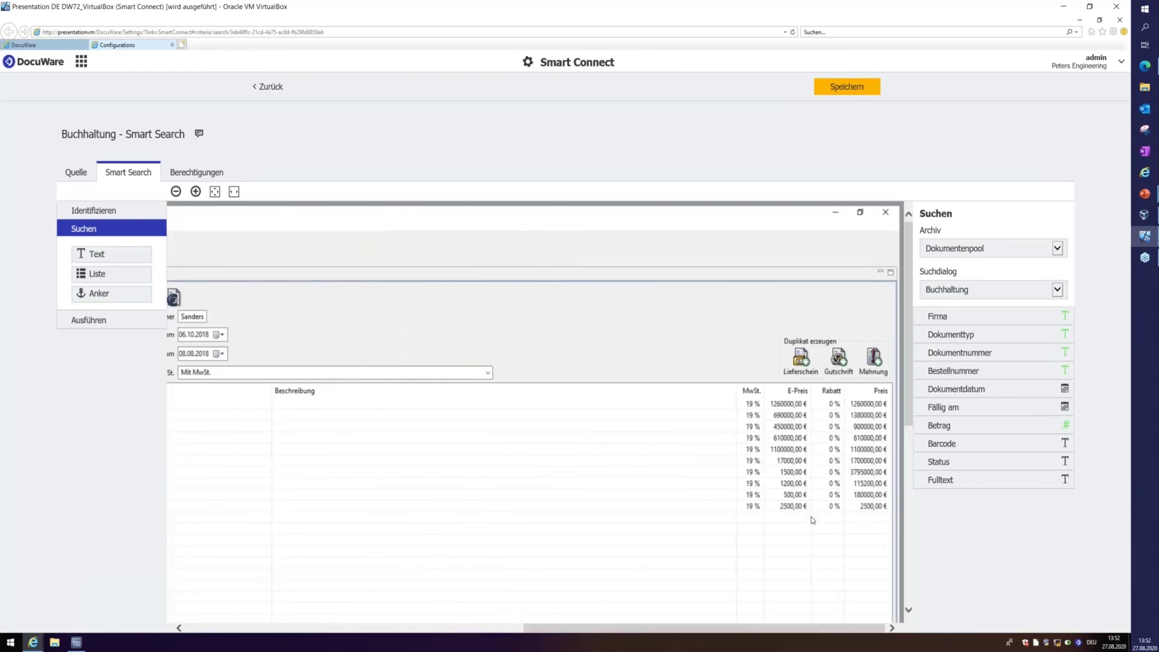
pyautogui.scroll(-5, 809, 518)
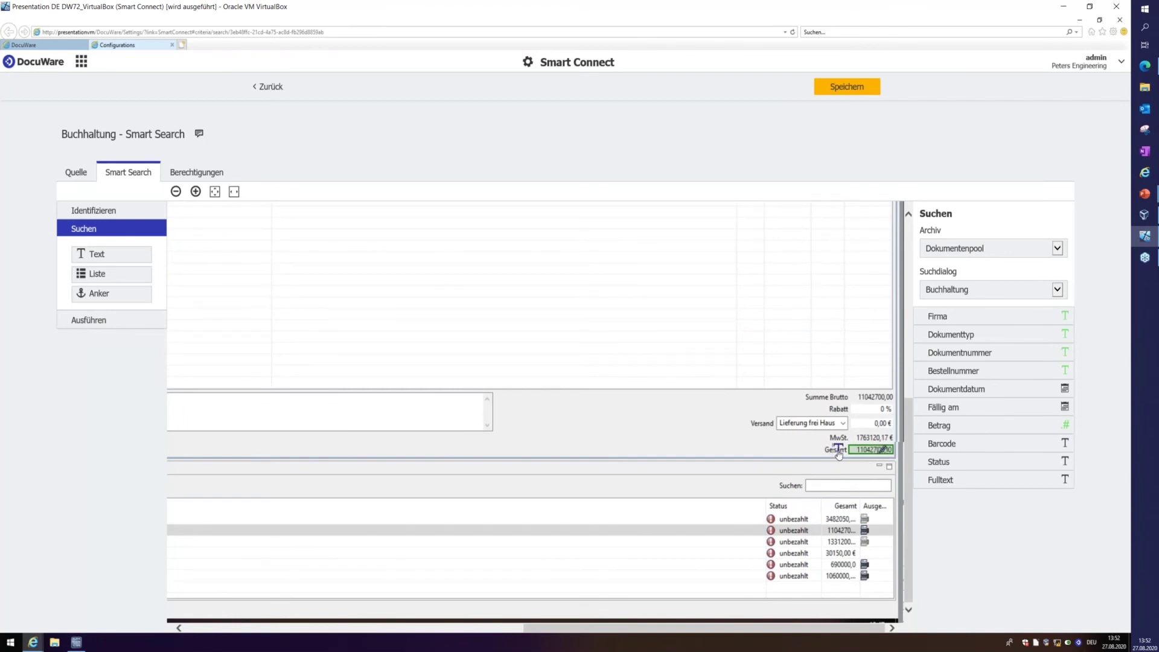
pyautogui.click(98, 294)
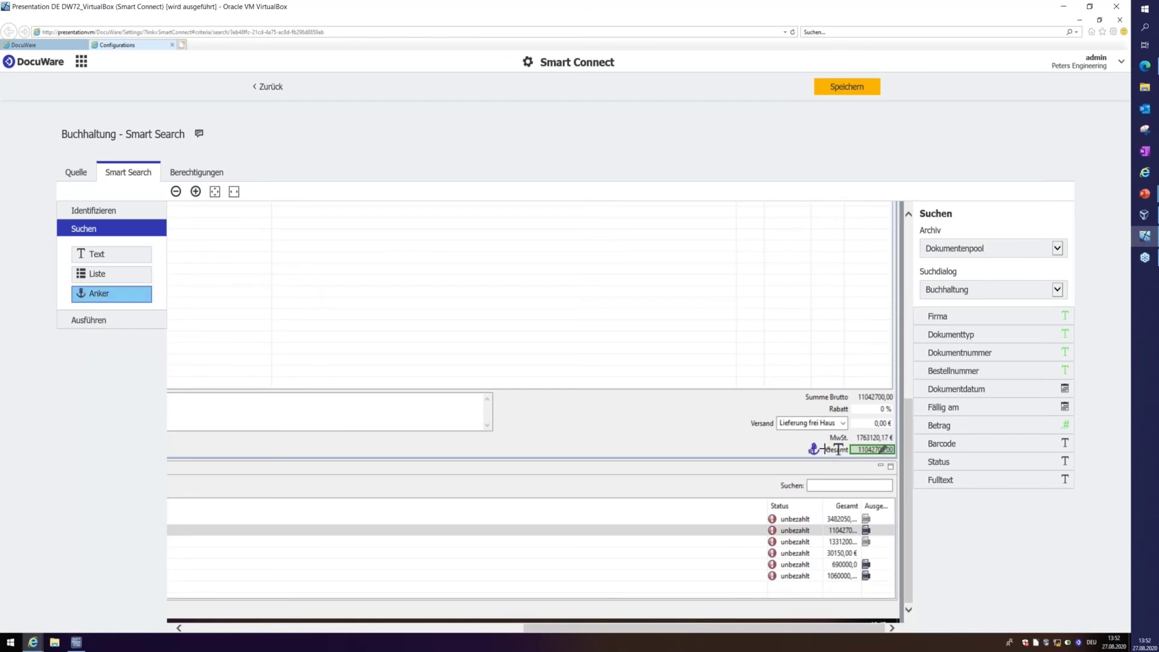
pyautogui.click(837, 450)
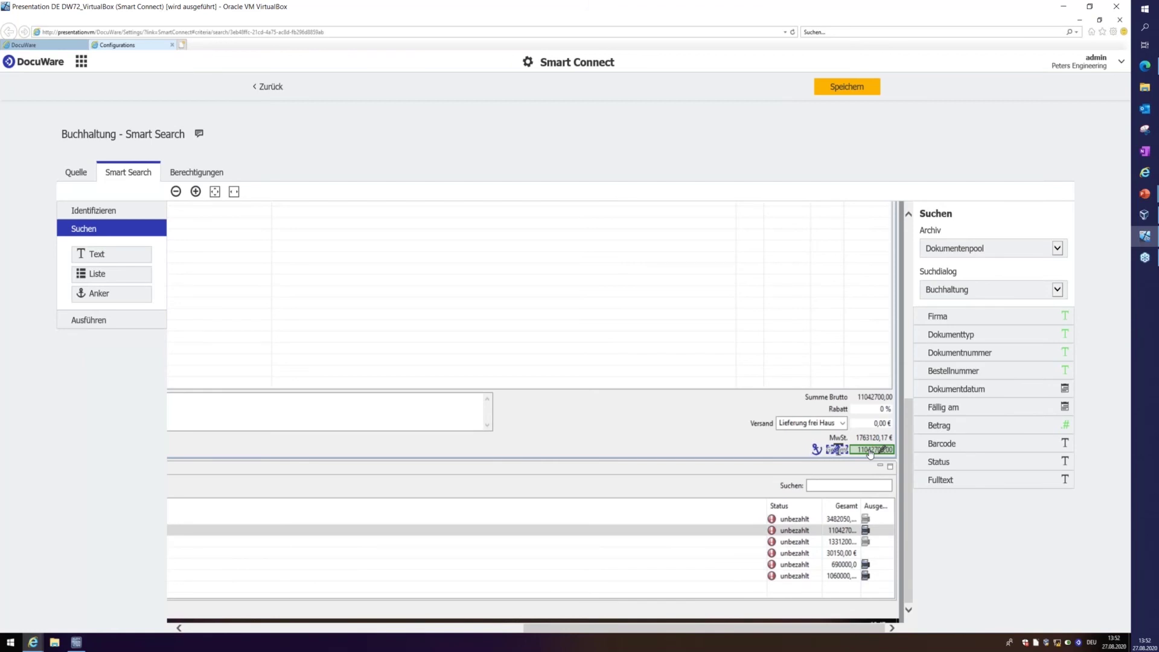
# Open the Ausführen settings and review the search button's appearance options and its available symbols
pyautogui.click(85, 321)
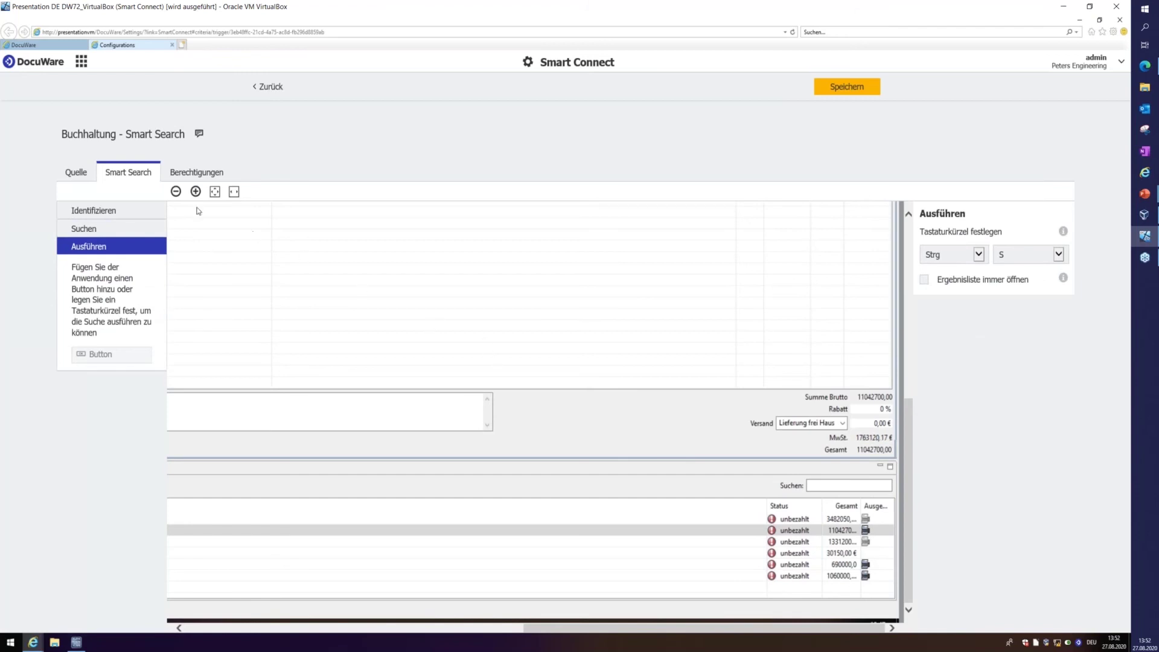
pyautogui.click(176, 192)
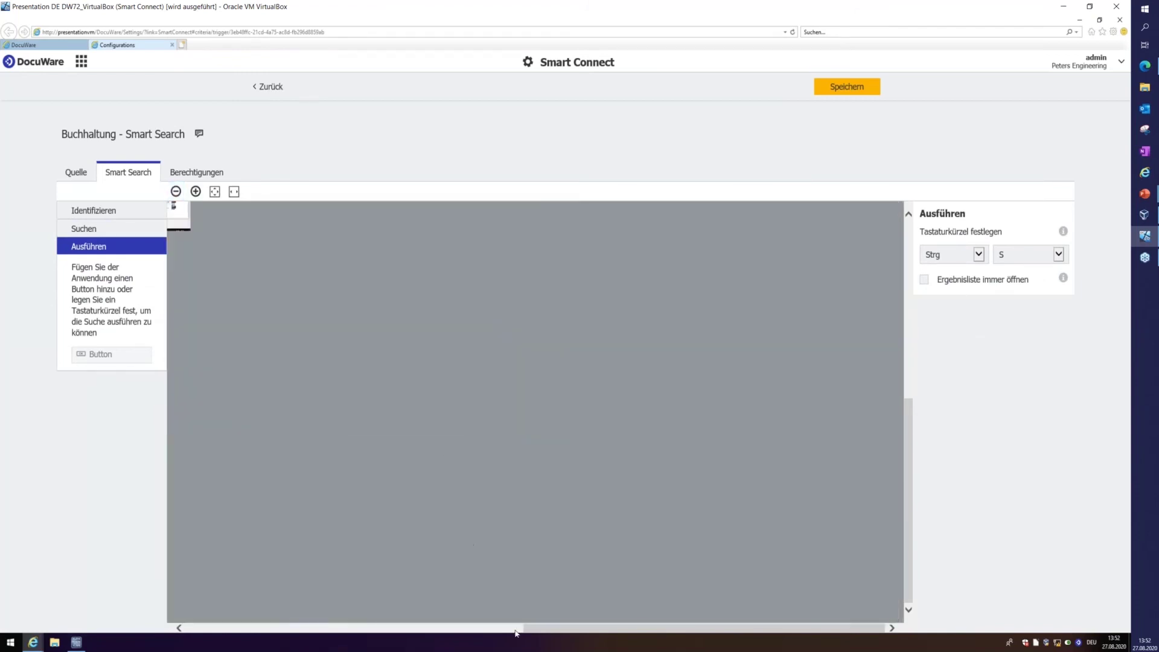
pyautogui.moveTo(547, 631); pyautogui.dragTo(209, 629)
pyautogui.scroll(6, 273, 480)
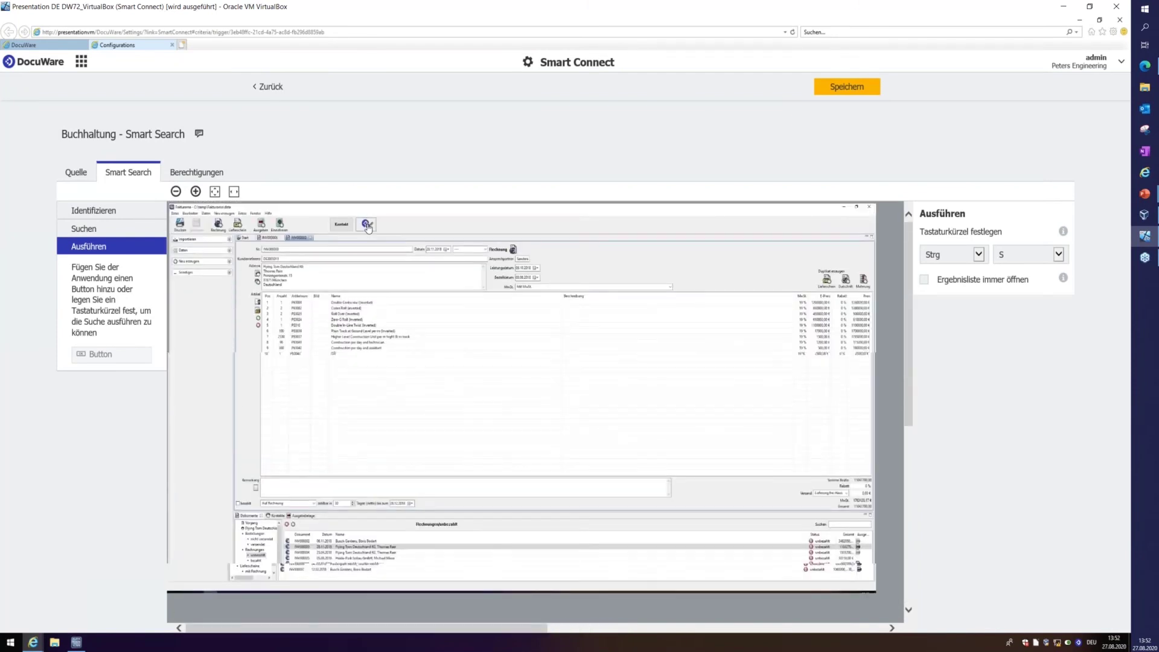
pyautogui.click(370, 226)
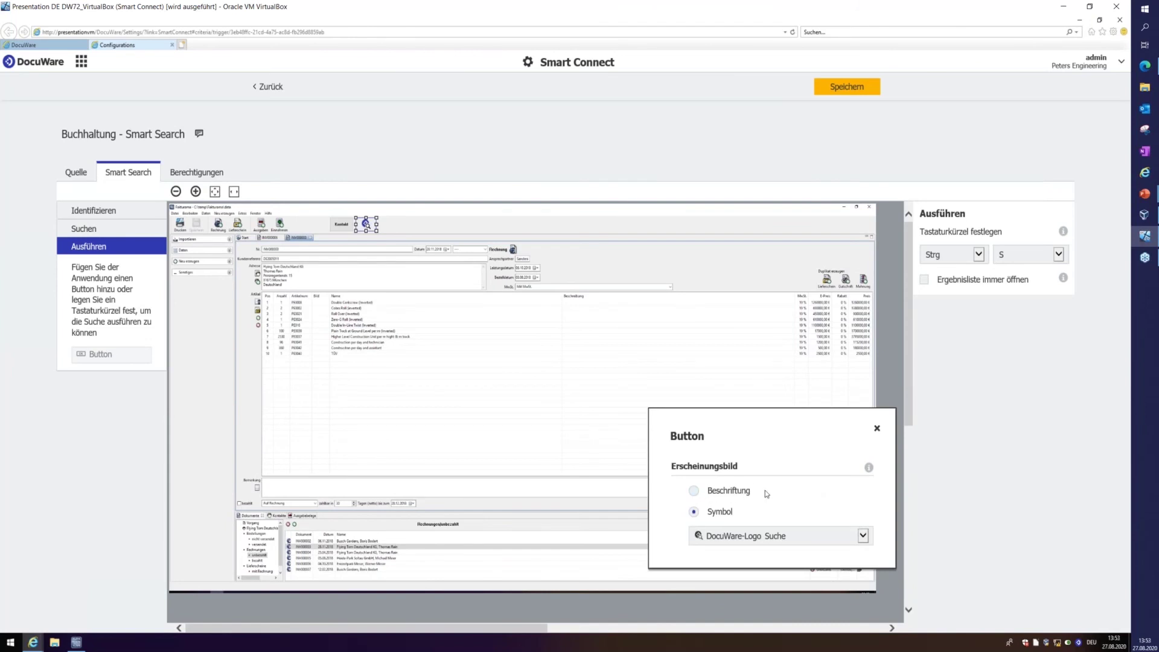
pyautogui.click(745, 541)
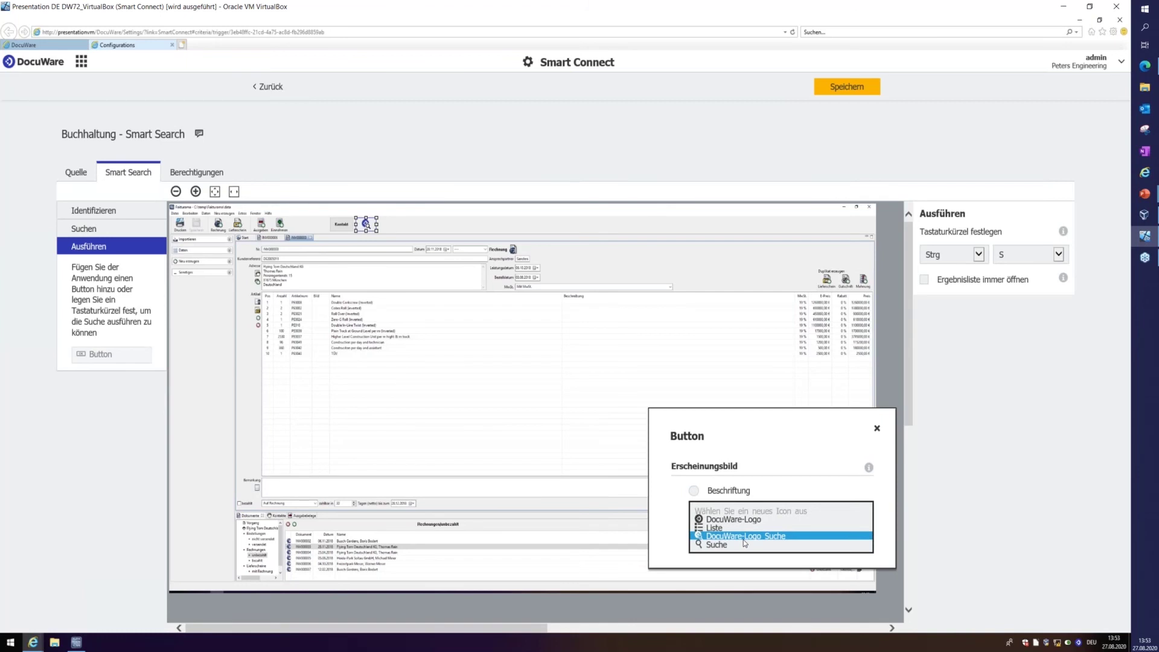
pyautogui.click(878, 428)
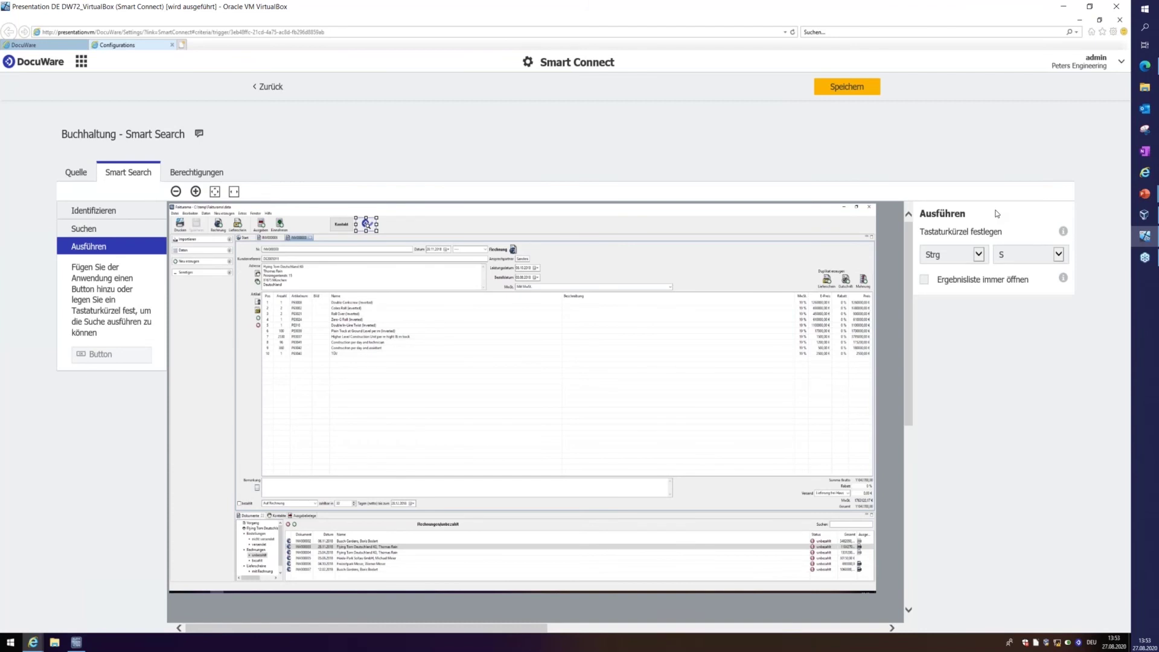
# Review the configuration's Berechtigungen and the organization's users and roles that can be added to it
pyautogui.click(193, 175)
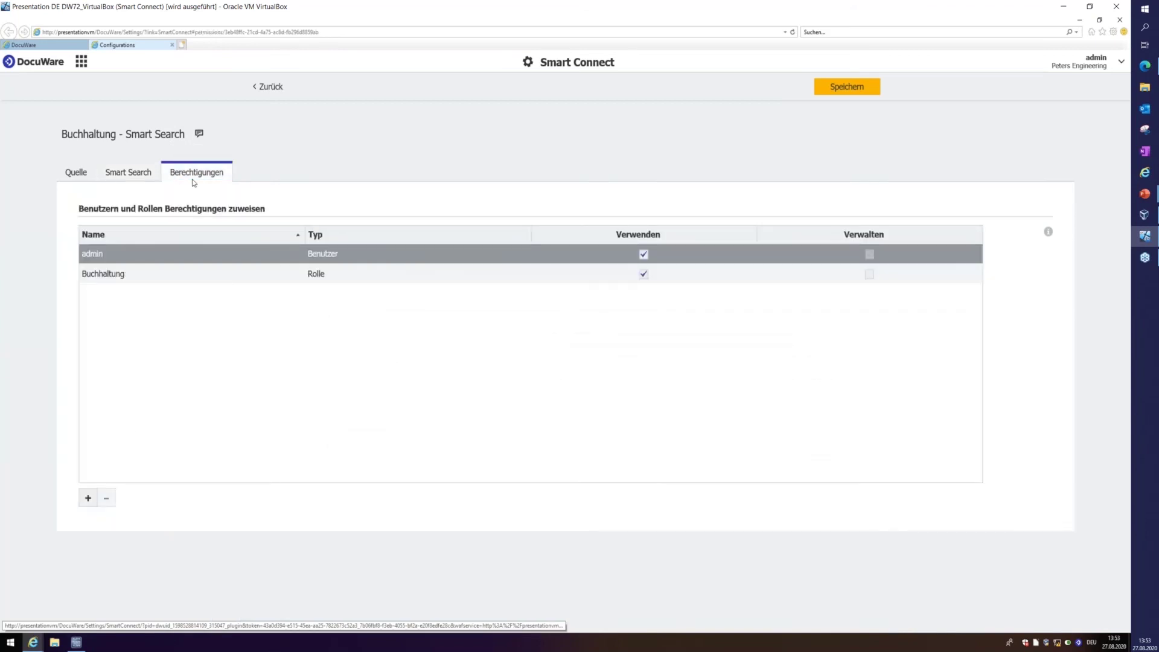
pyautogui.click(88, 499)
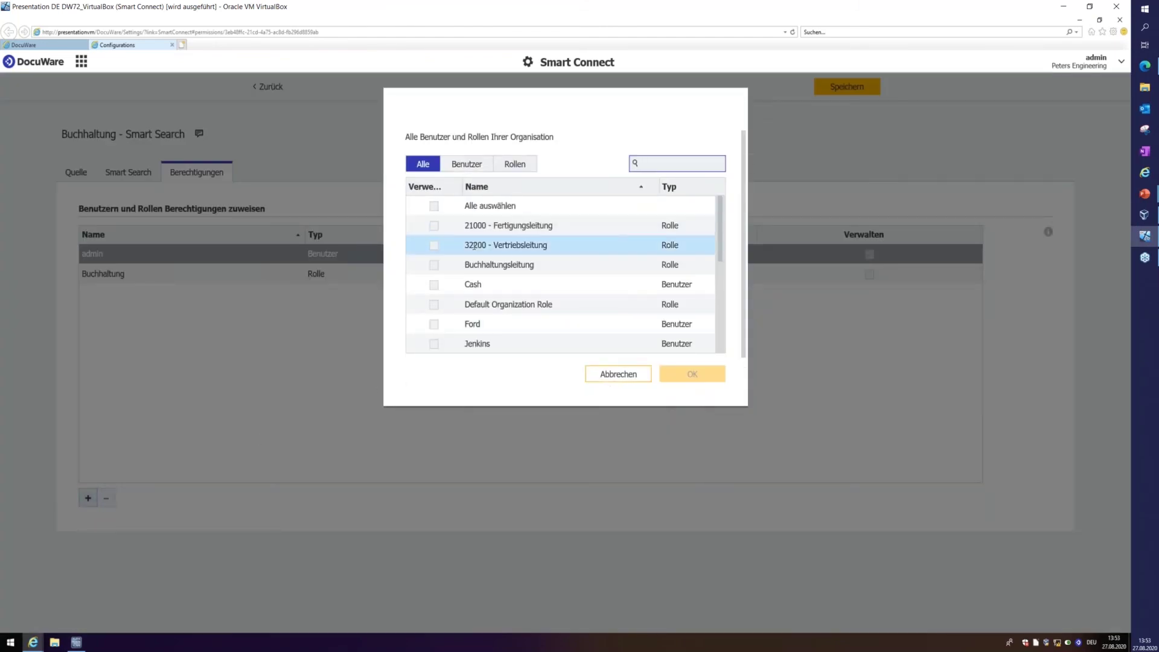
pyautogui.click(468, 165)
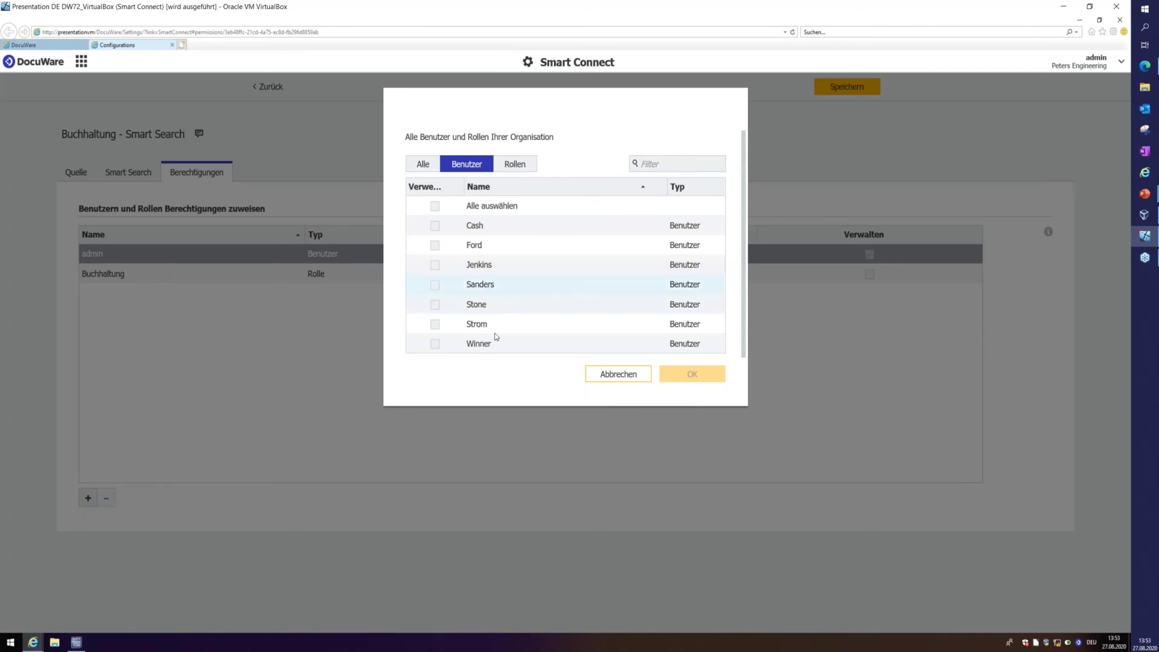
pyautogui.click(518, 167)
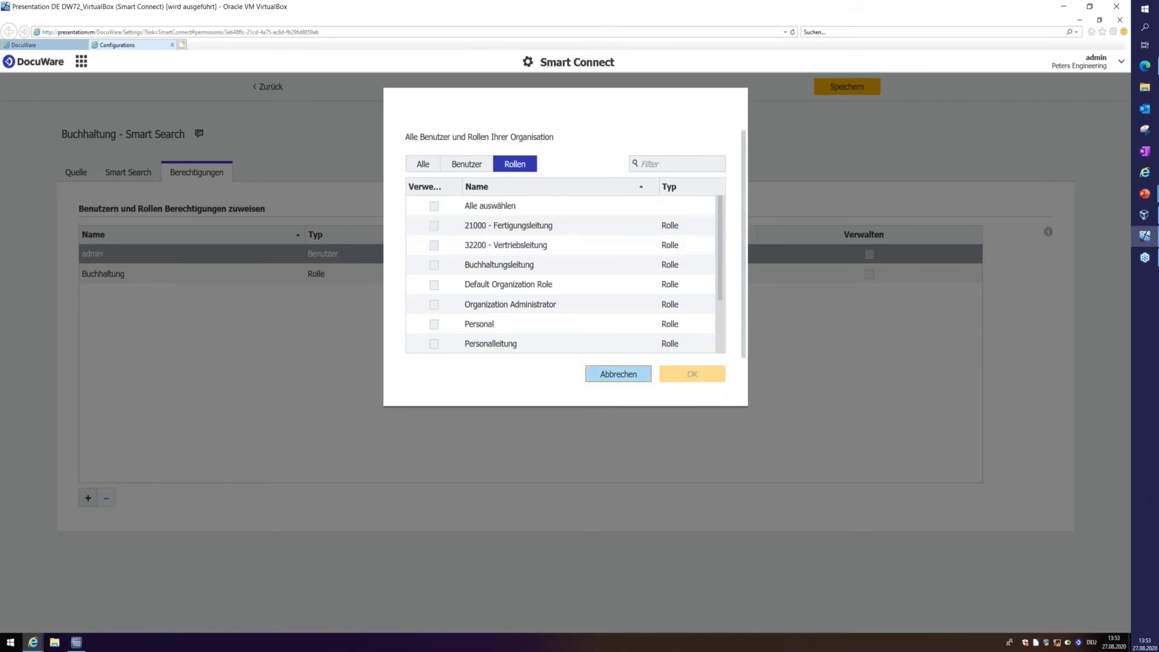
pyautogui.click(618, 374)
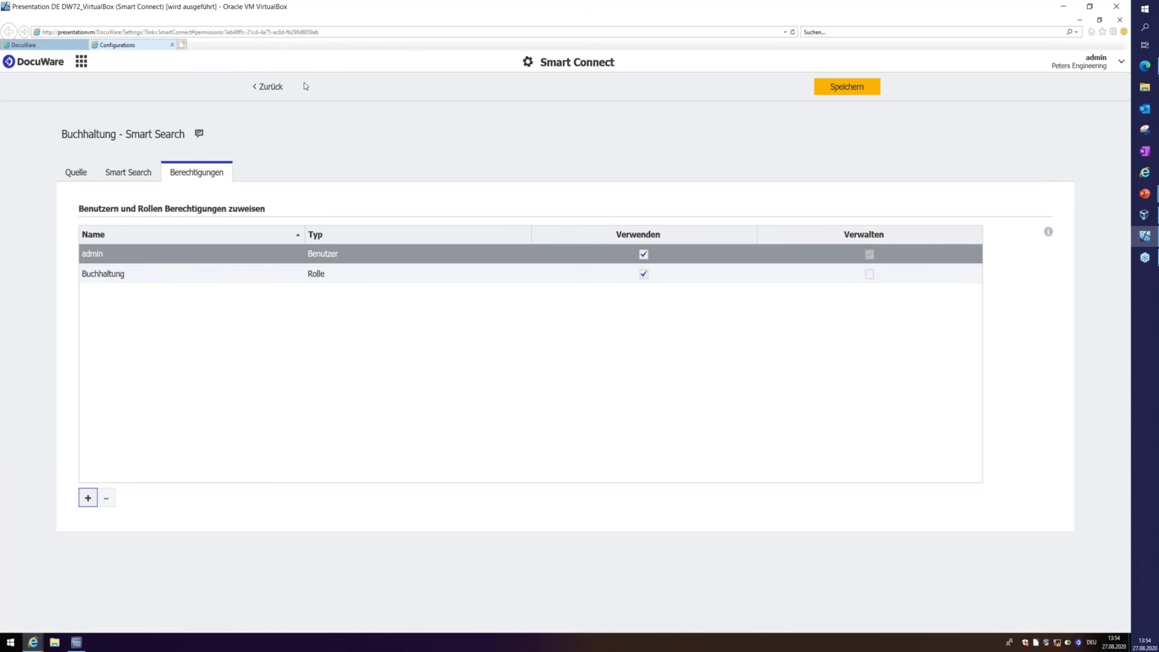
# Leave the Smart Search configuration without saving its changes
pyautogui.click(269, 87)
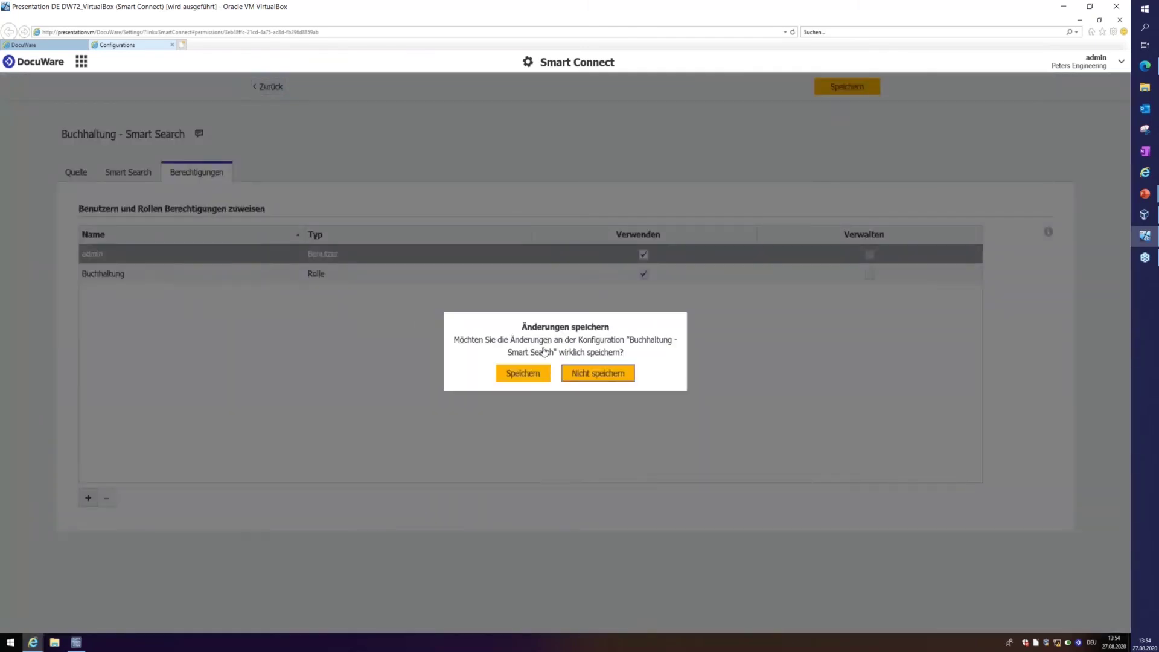
pyautogui.click(601, 373)
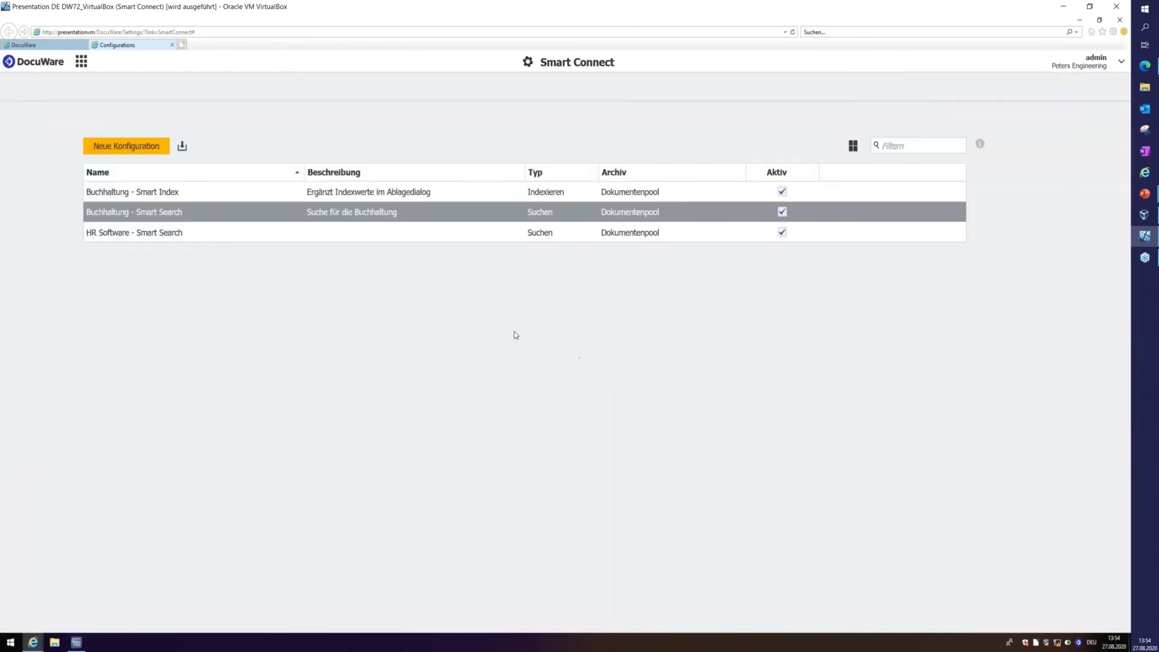
# Switch to the DocuWare client, import "Rechnung Flying Tom Deutschland KG.pdf" into the Intelligent Indexing tray, and start filing it with "Dokumentenpool - Buchhaltung - Smart Index"
pyautogui.click(37, 46)
pyautogui.moveTo(448, 358); pyautogui.dragTo(509, 358)
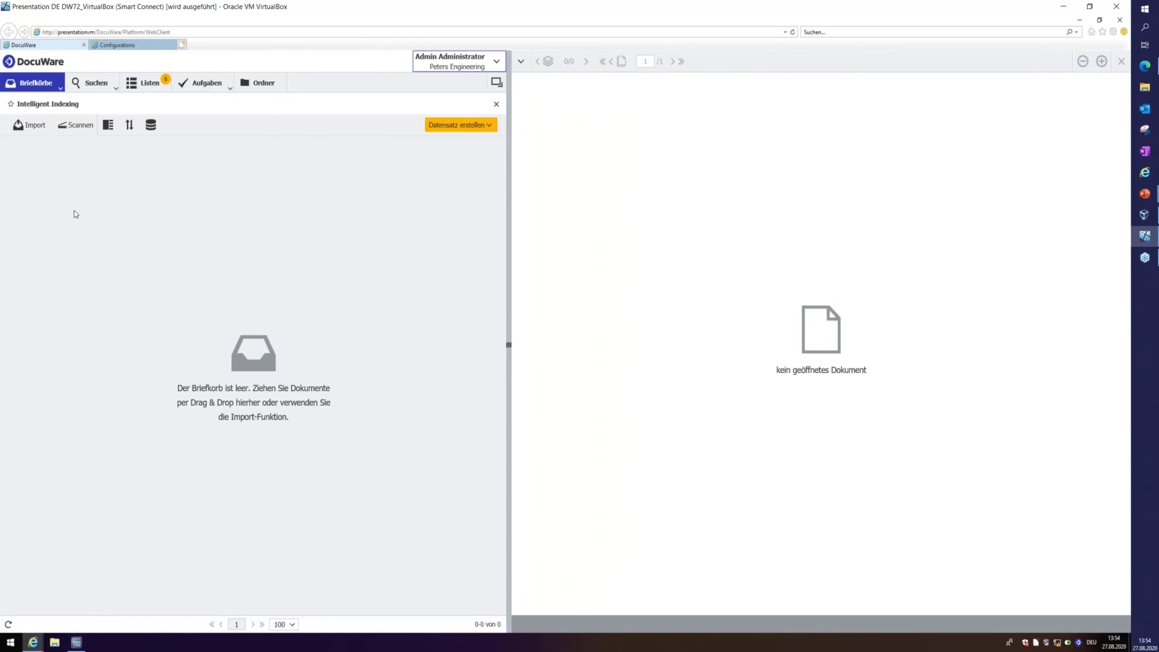
pyautogui.click(36, 128)
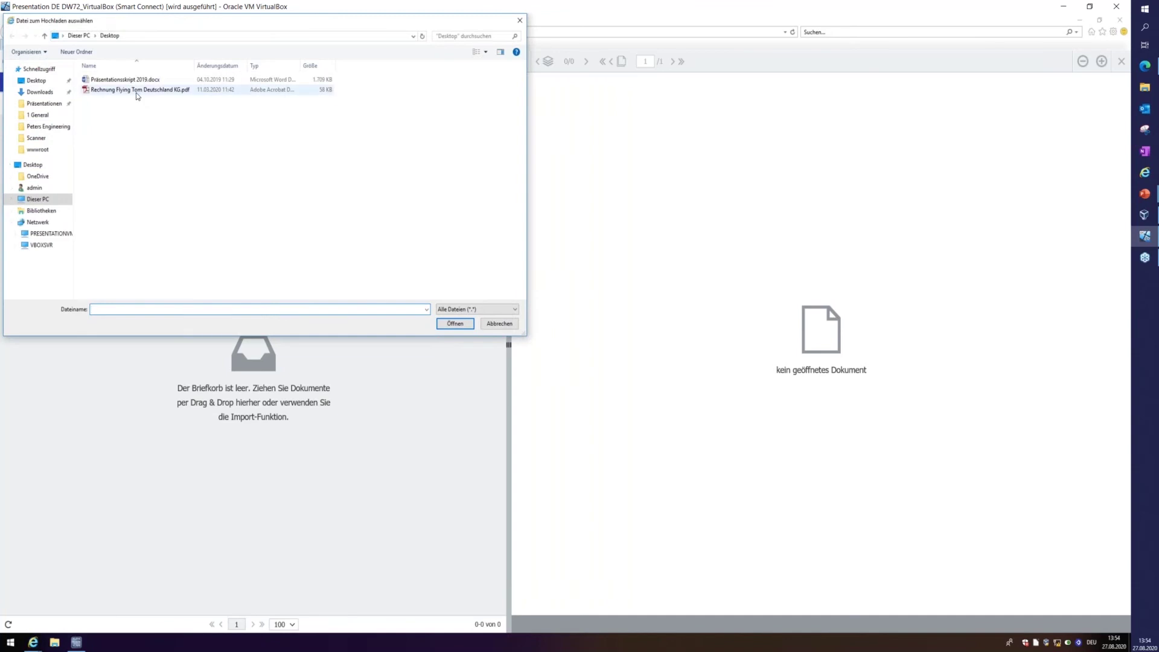
pyautogui.doubleClick(136, 92)
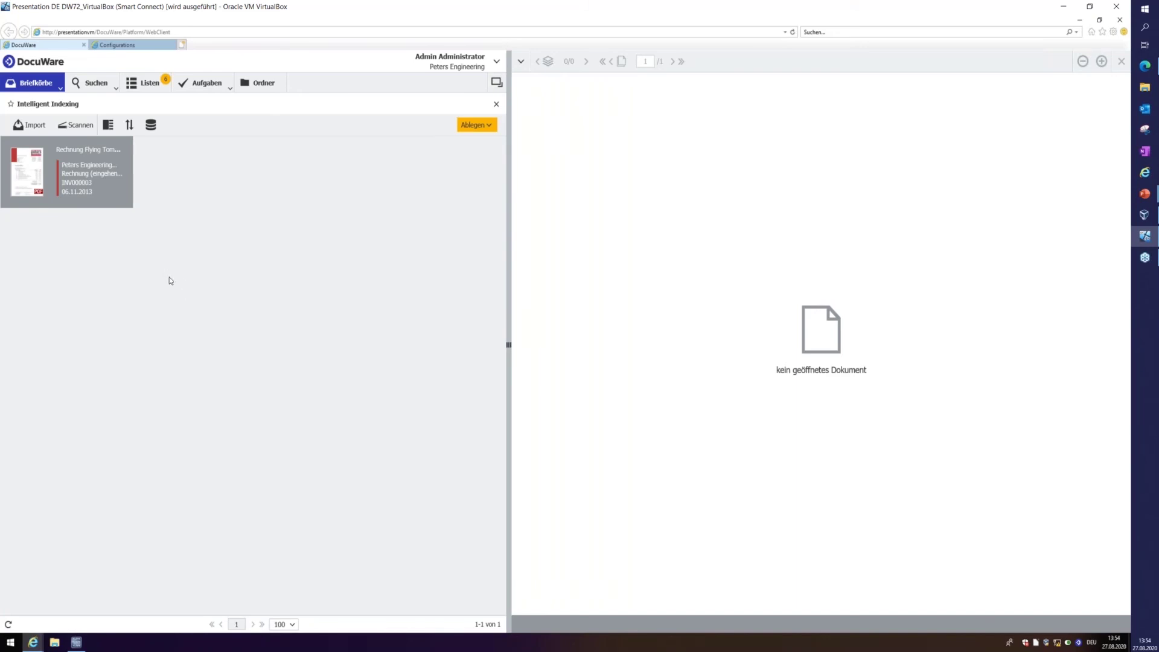
pyautogui.click(476, 125)
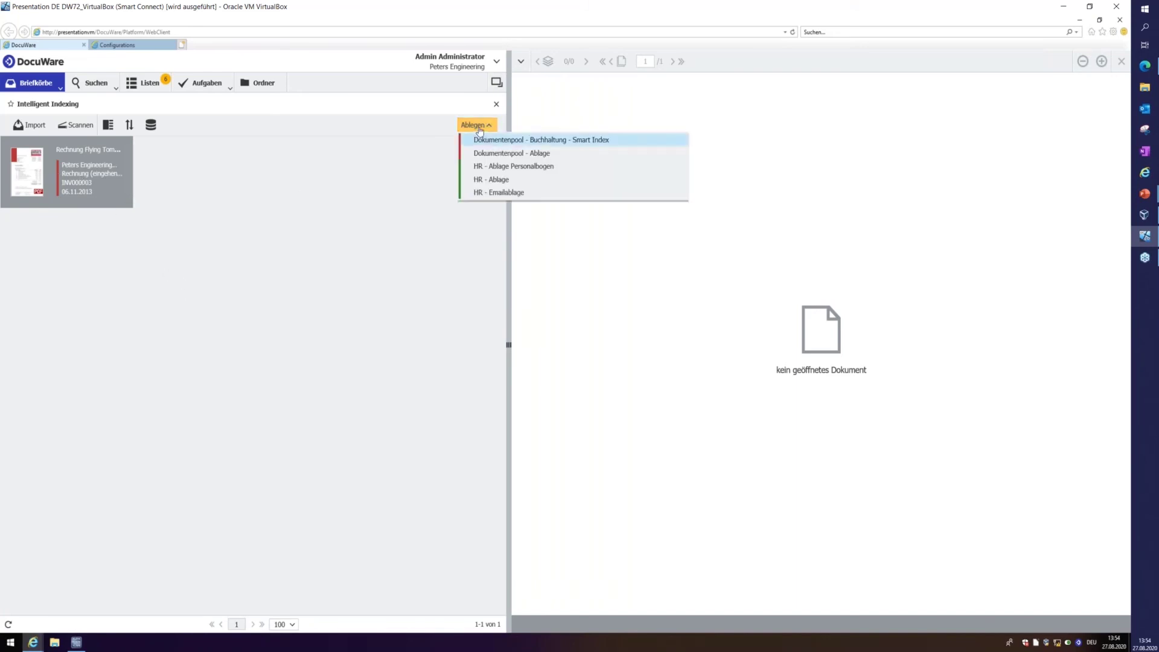
pyautogui.click(628, 141)
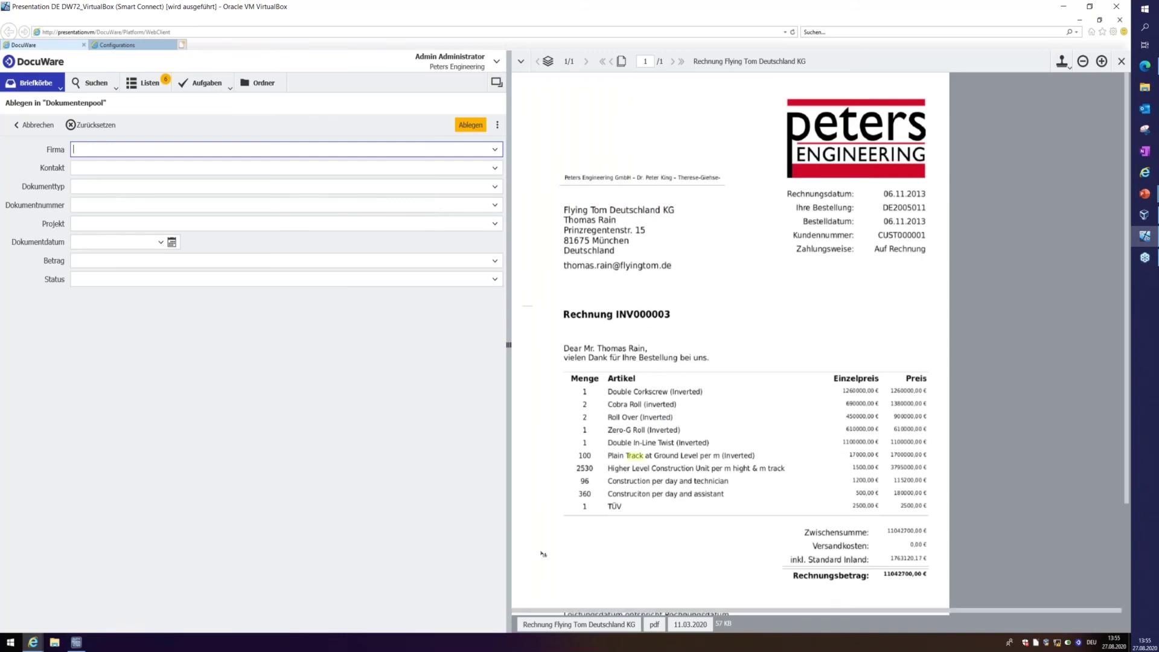
# Open invoice INV000003 in Fakturama and run Smart Index in the DocuWare store dialog to fill the index fields from it
pyautogui.click(76, 643)
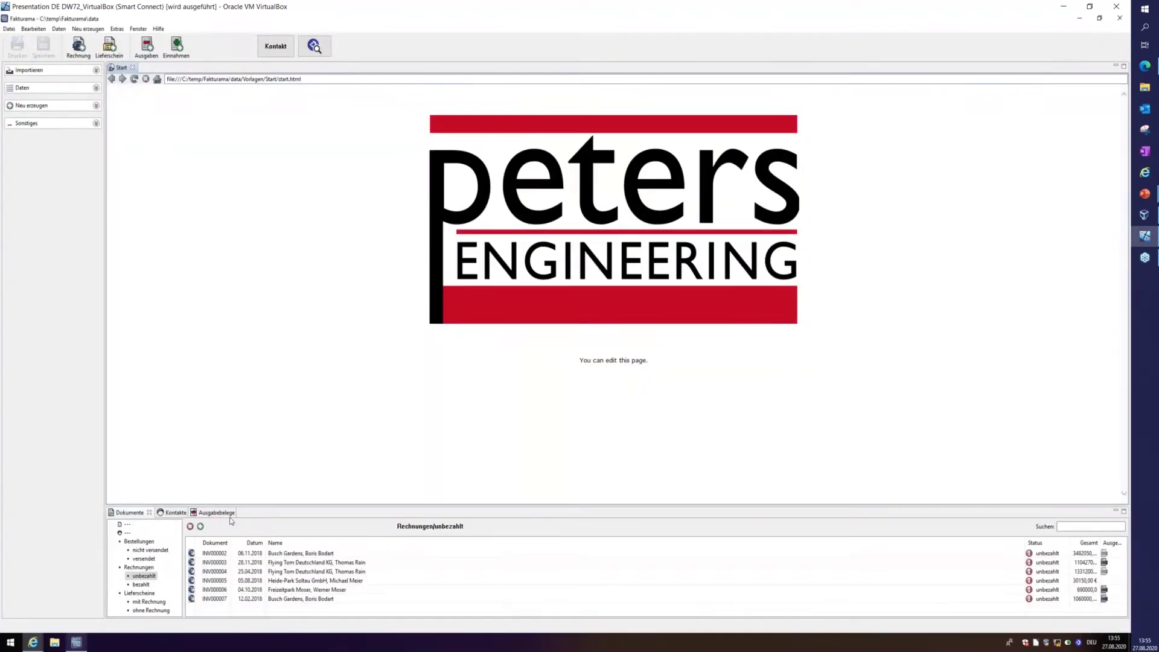
pyautogui.doubleClick(308, 562)
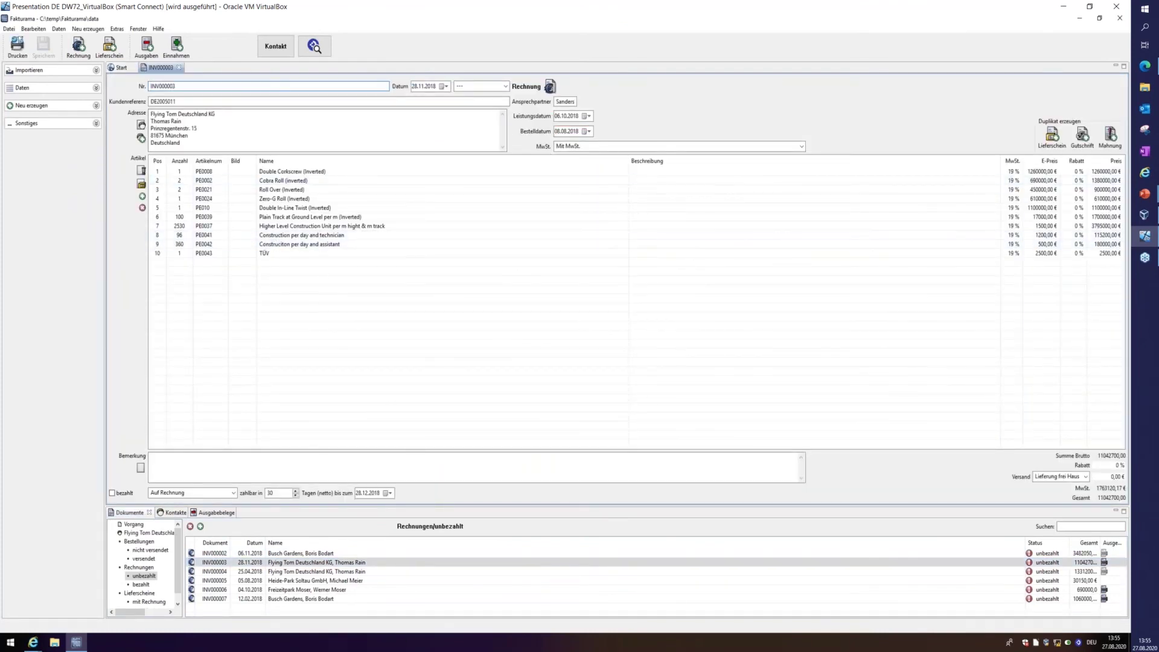
pyautogui.click(32, 642)
pyautogui.click(138, 602)
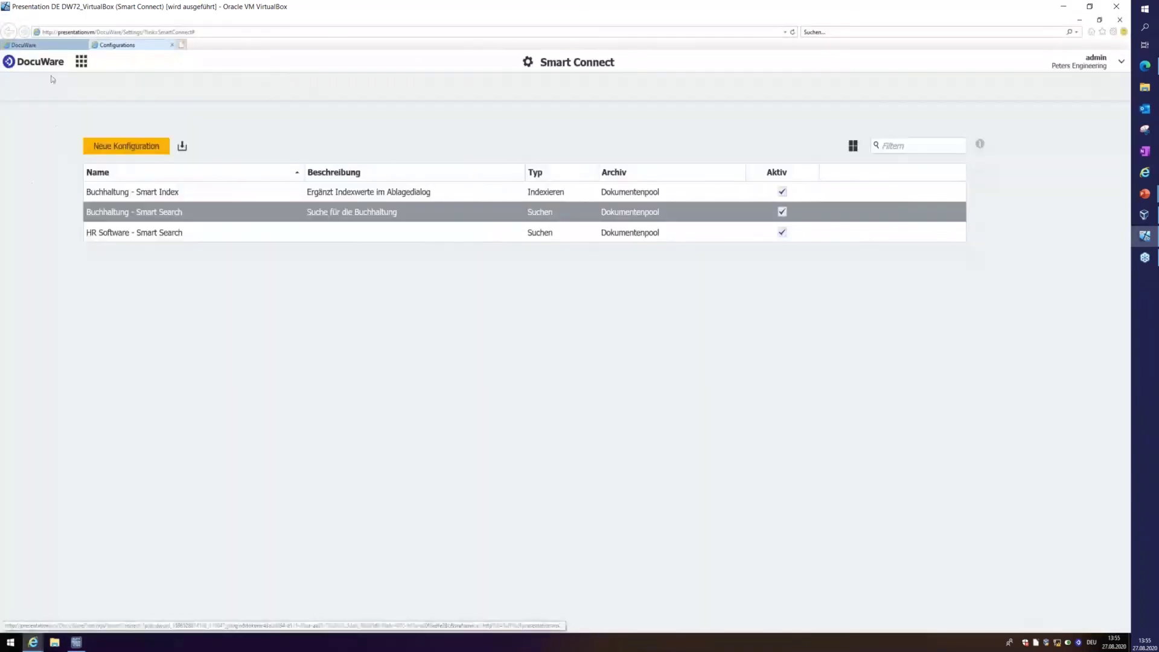
pyautogui.click(50, 47)
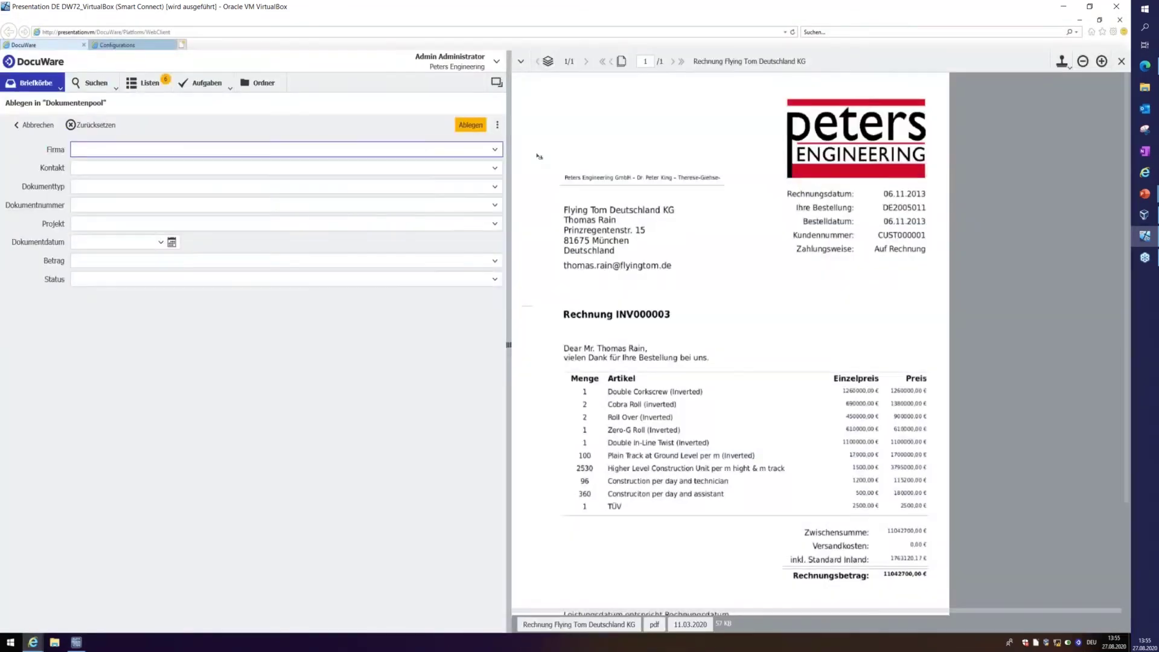
pyautogui.click(498, 127)
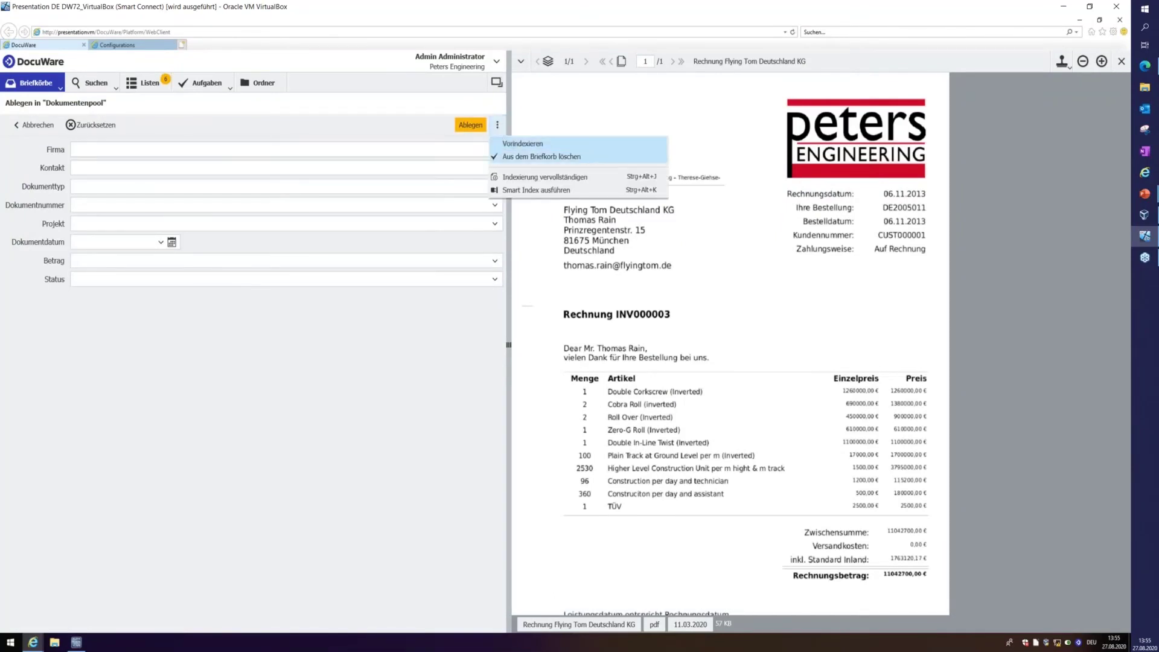
pyautogui.click(589, 191)
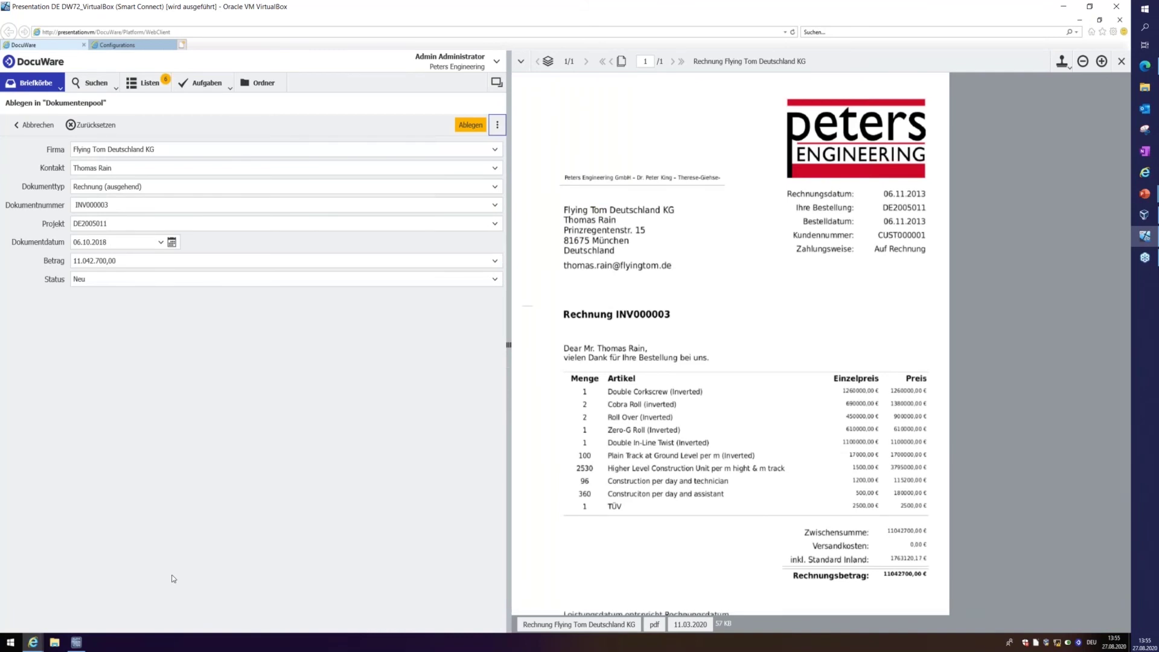
# Compare the filled index fields with the invoice in Fakturama, and file the document in the Dokumentenpool archive
pyautogui.click(77, 644)
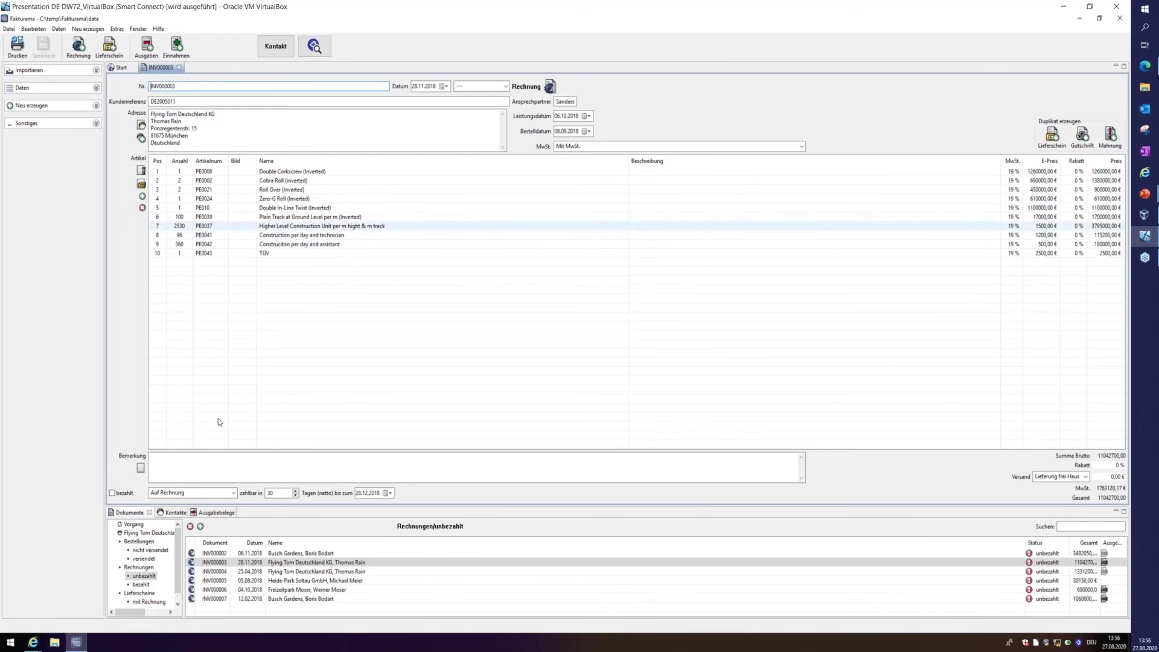
pyautogui.moveTo(34, 642)
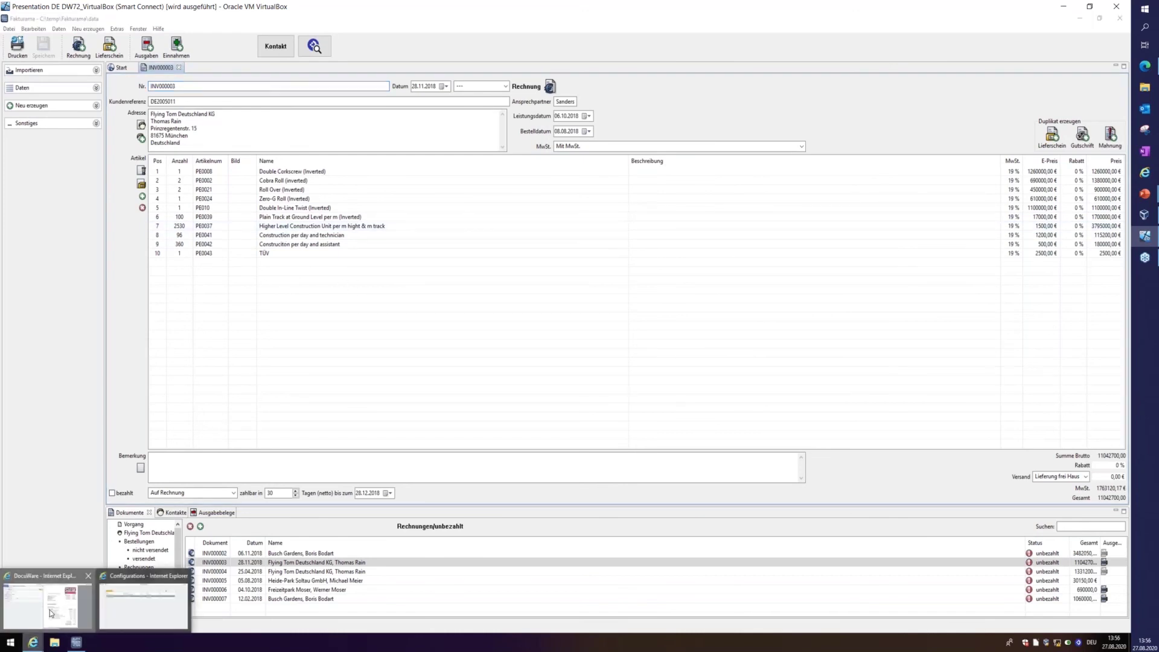
pyautogui.click(51, 614)
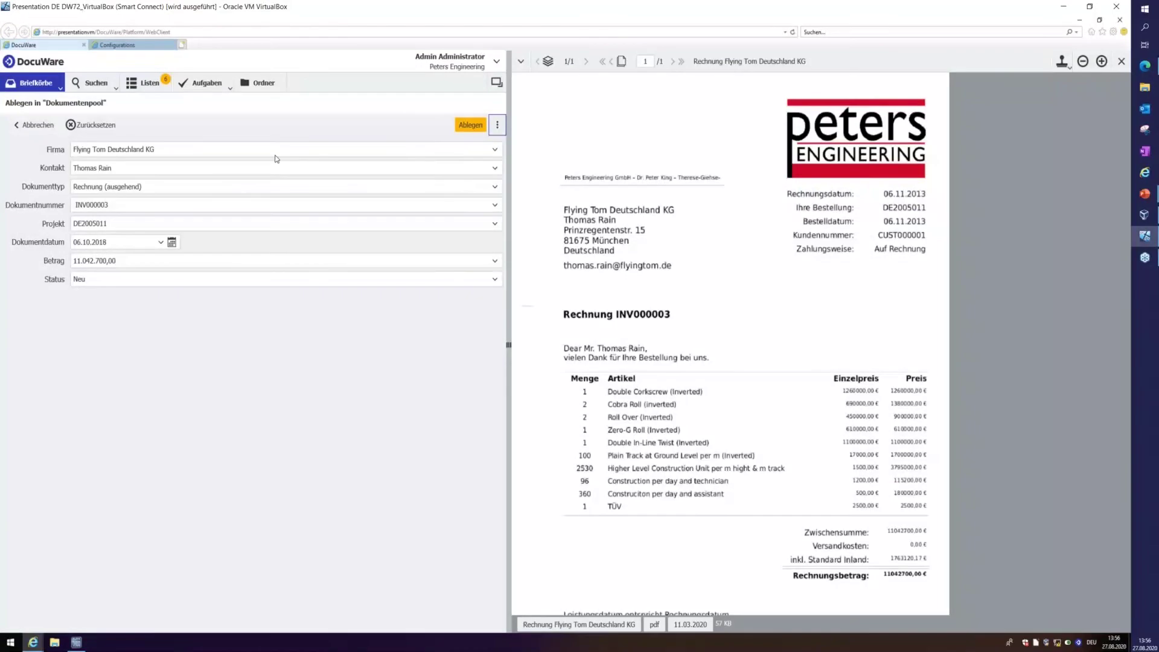
pyautogui.click(472, 125)
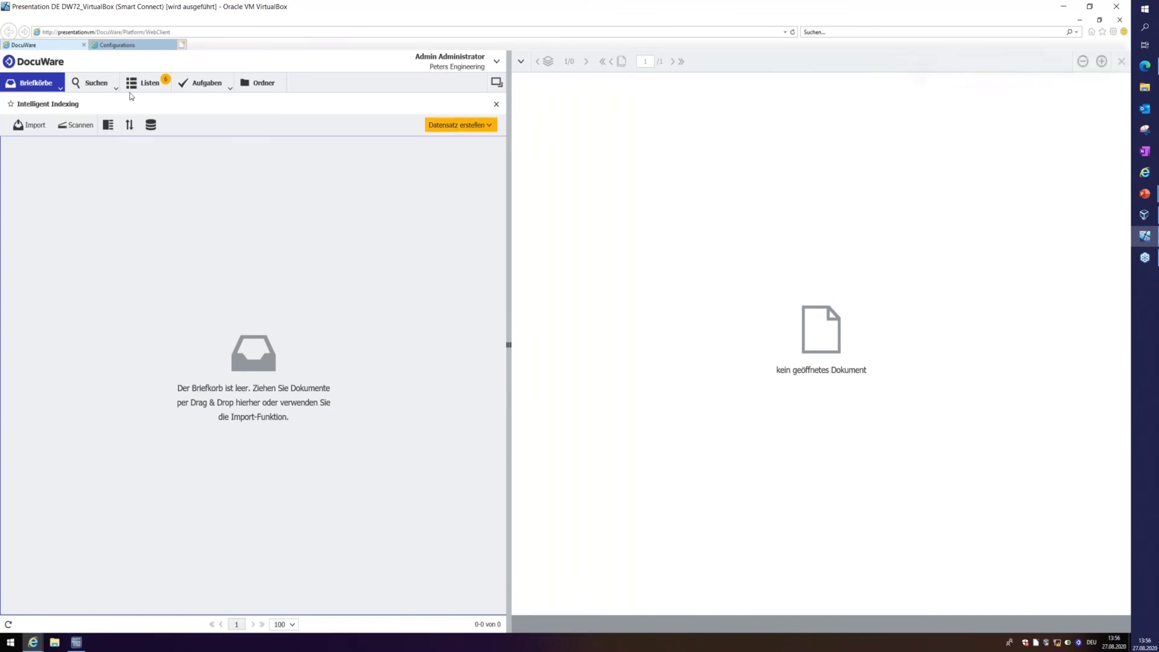
# Switch to the DocuWare configurations, open "Buchhaltung - Smart Index", and view its source screenshot and window identification settings
pyautogui.click(138, 48)
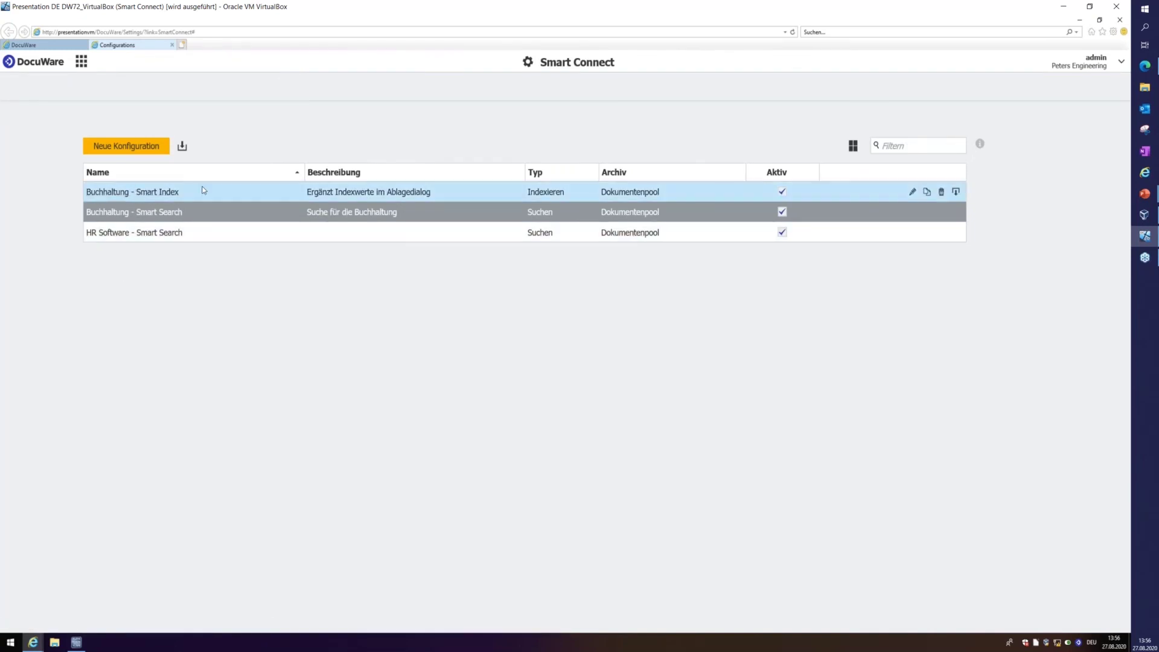
pyautogui.click(180, 192)
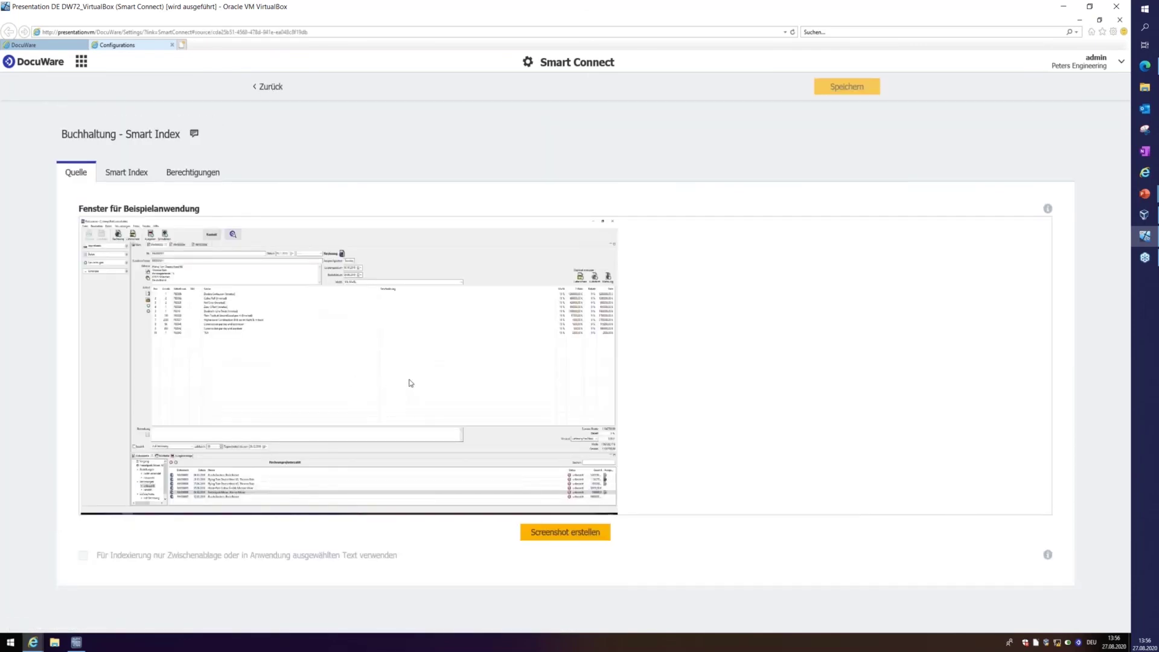
pyautogui.click(127, 176)
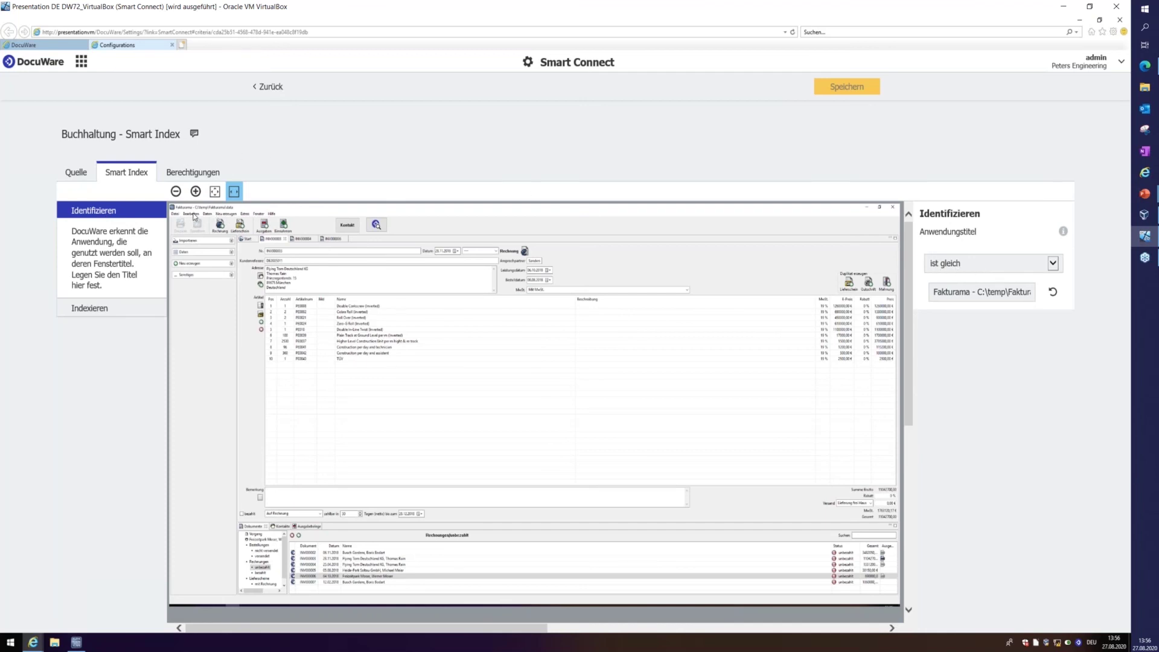
# Review the indexing settings of the configuration and inspect which Fakturama text is mapped to the Firma index field
pyautogui.click(98, 309)
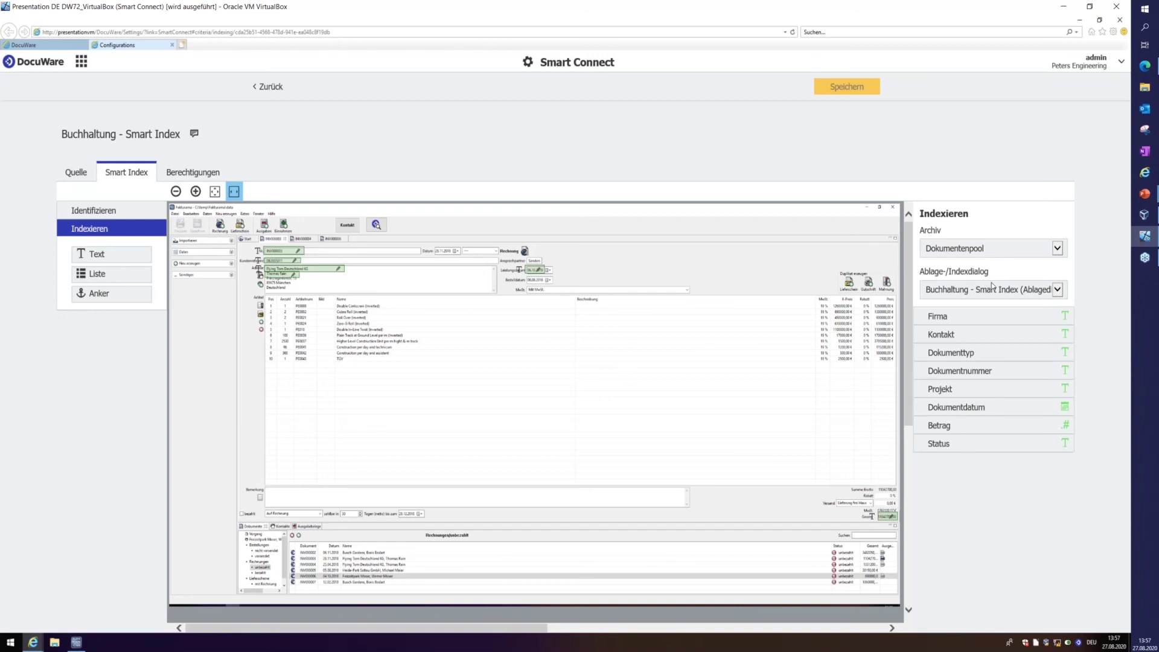
pyautogui.click(975, 320)
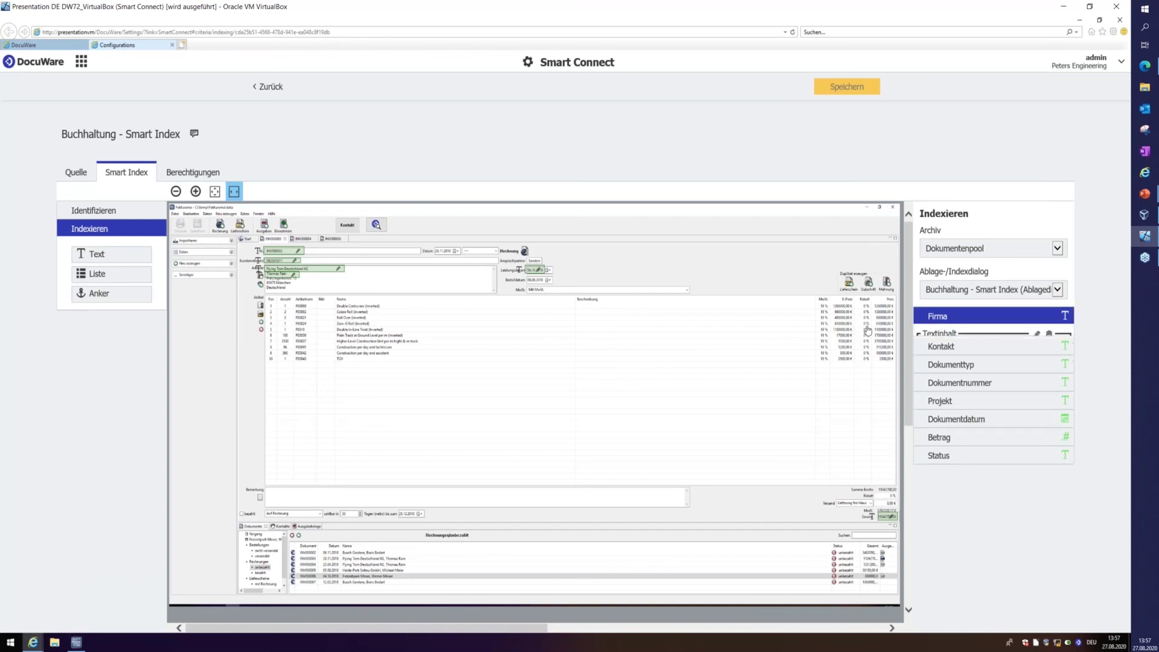
pyautogui.moveTo(341, 268); pyautogui.dragTo(342, 268)
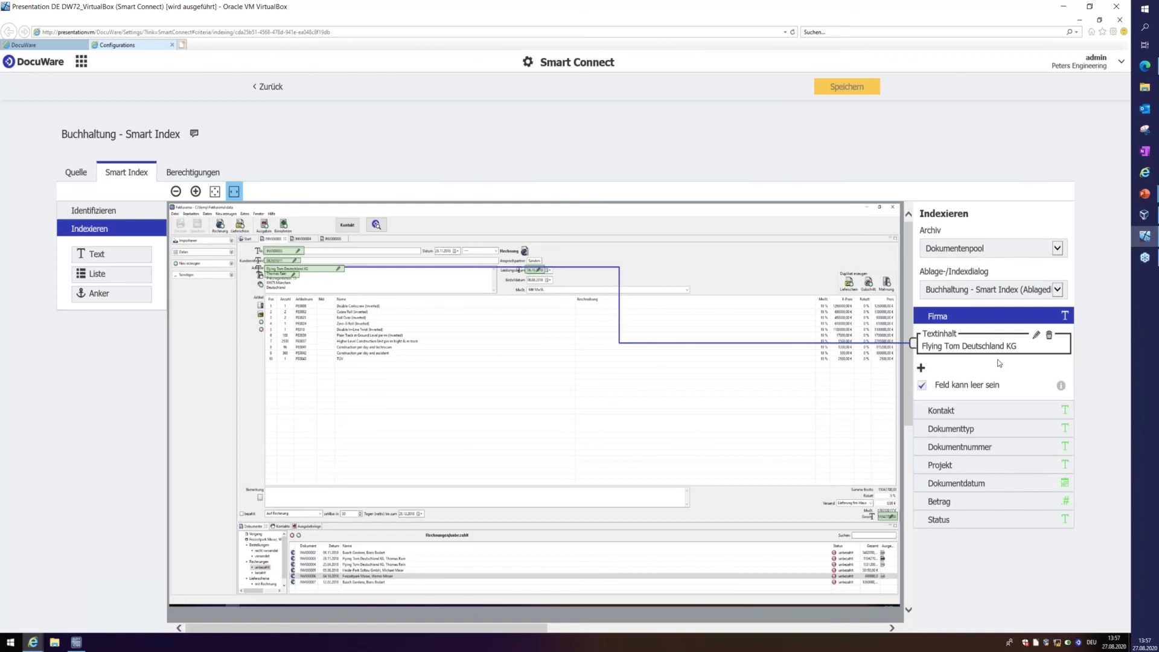
pyautogui.click(981, 321)
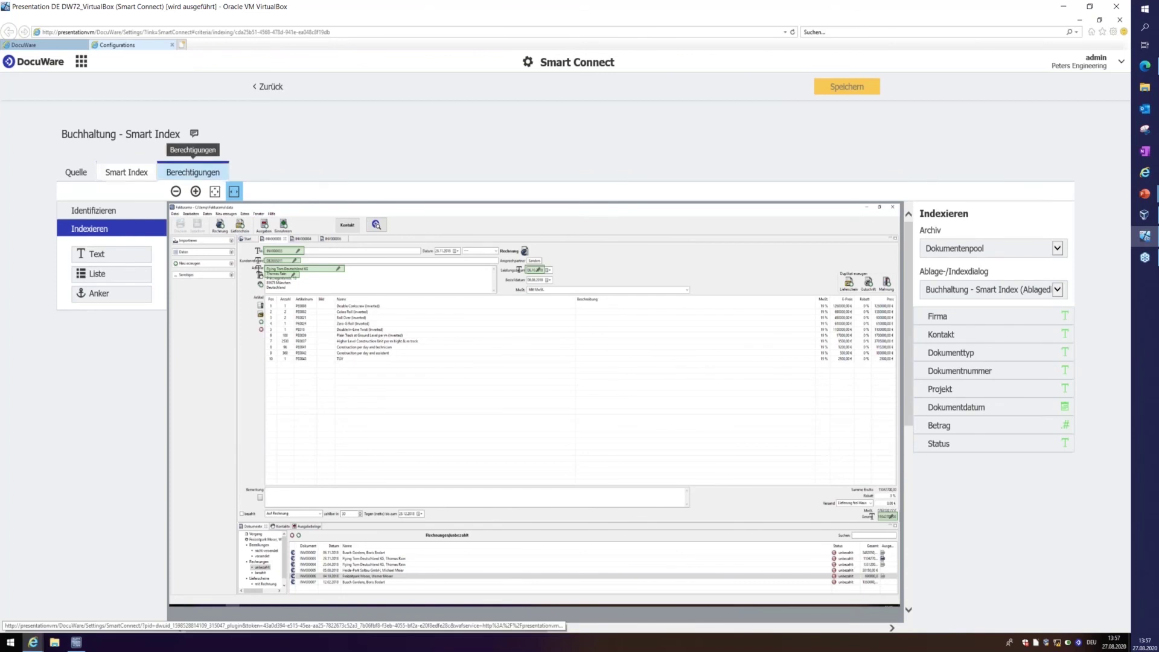
# Check the user and role permissions of the Smart Index configuration, and return to the Smart Connect configuration list
pyautogui.click(191, 174)
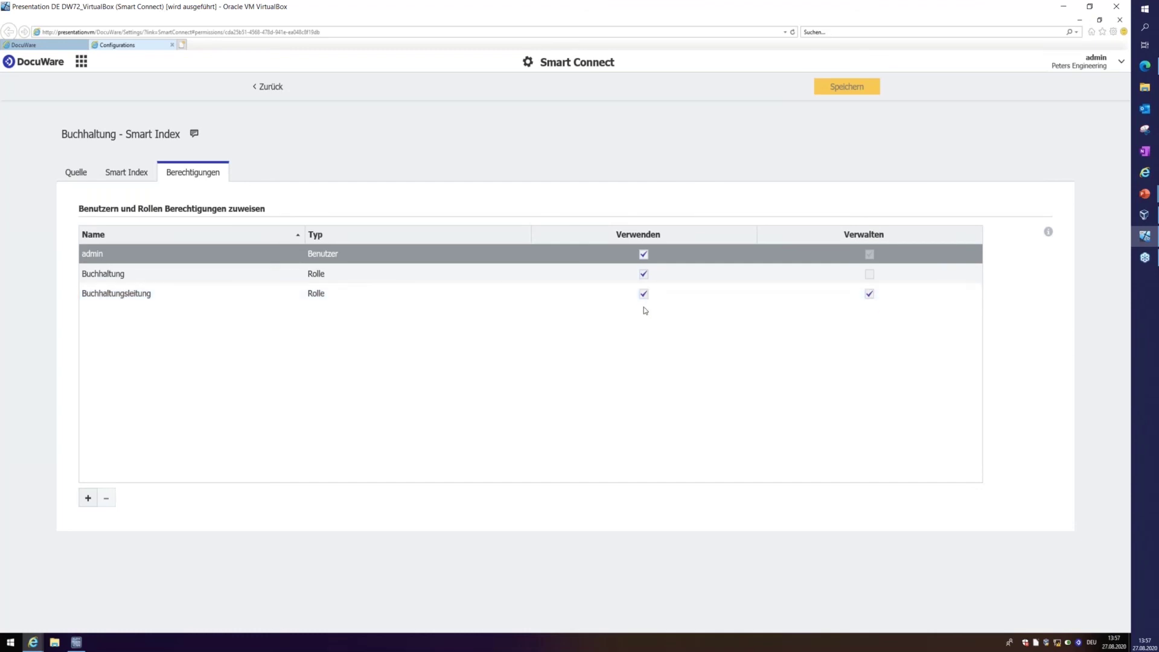
pyautogui.click(270, 88)
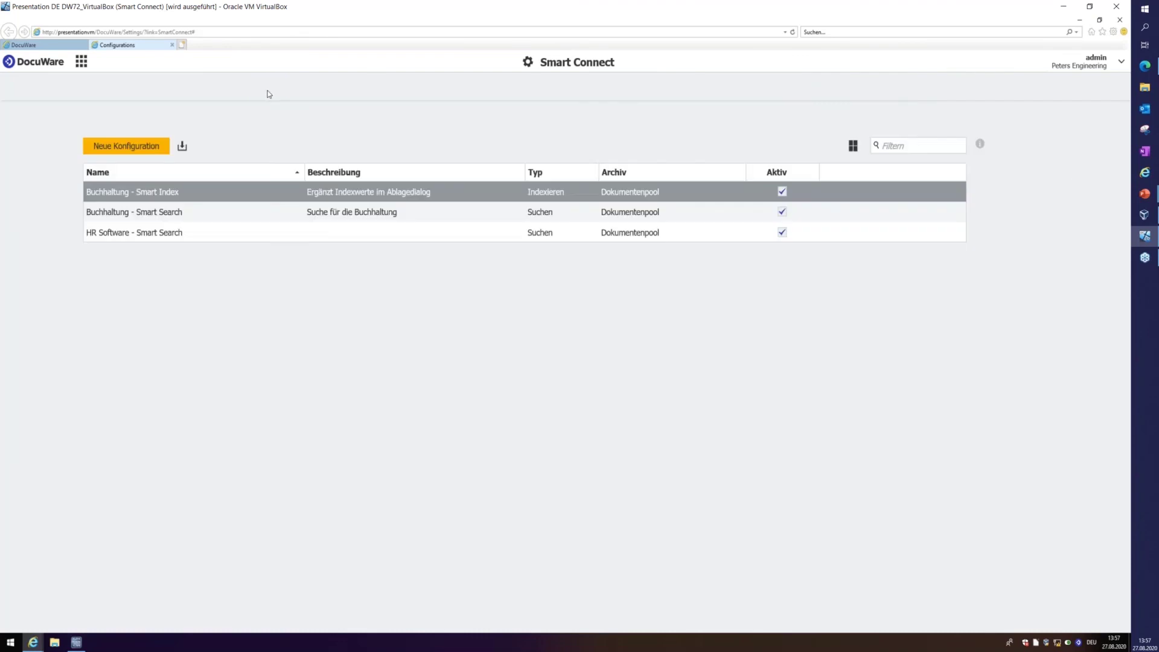
# Minimize the virtual machine window and advance the presentation slide show to the Zusammenfassung slide
pyautogui.click(1064, 10)
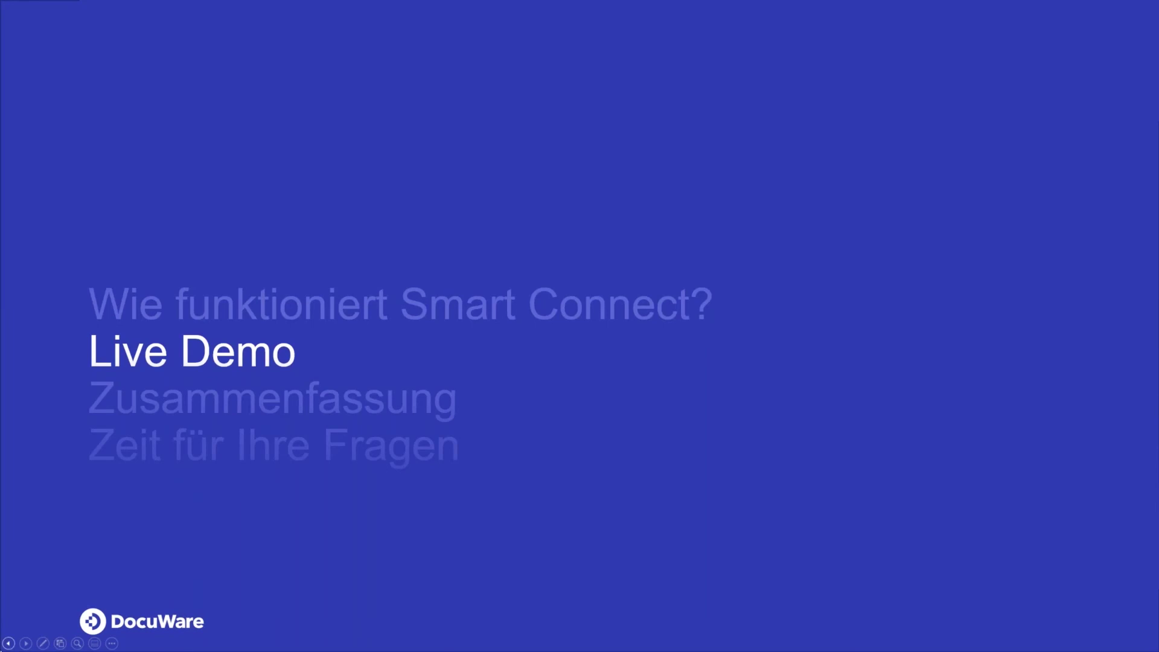
pyautogui.click(26, 644)
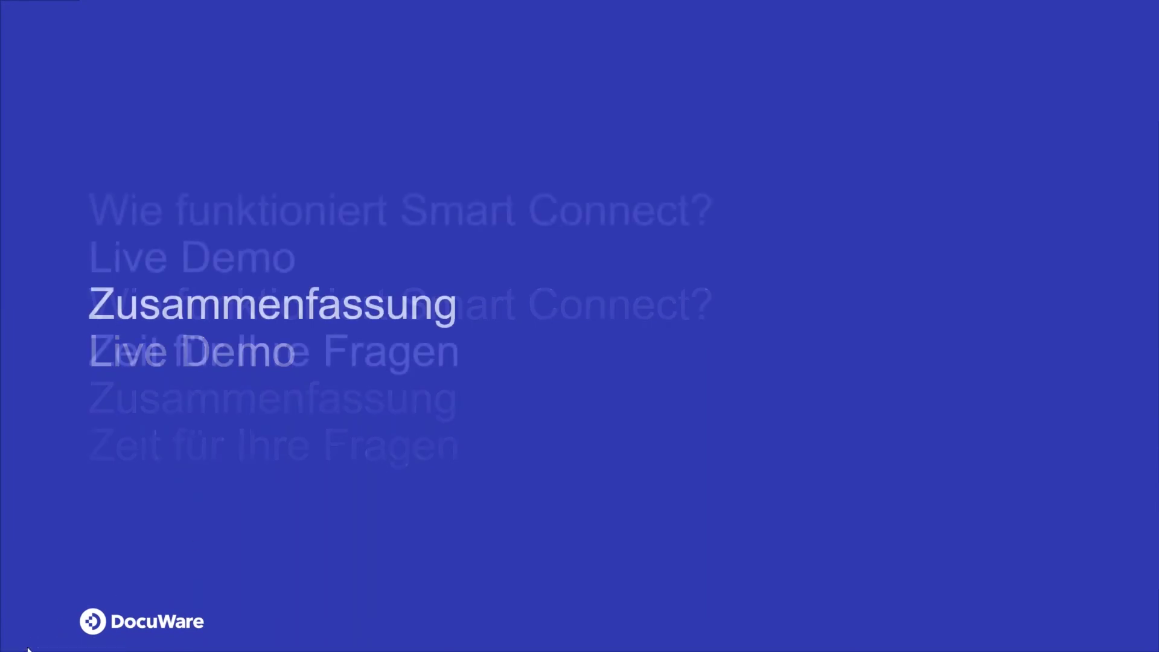